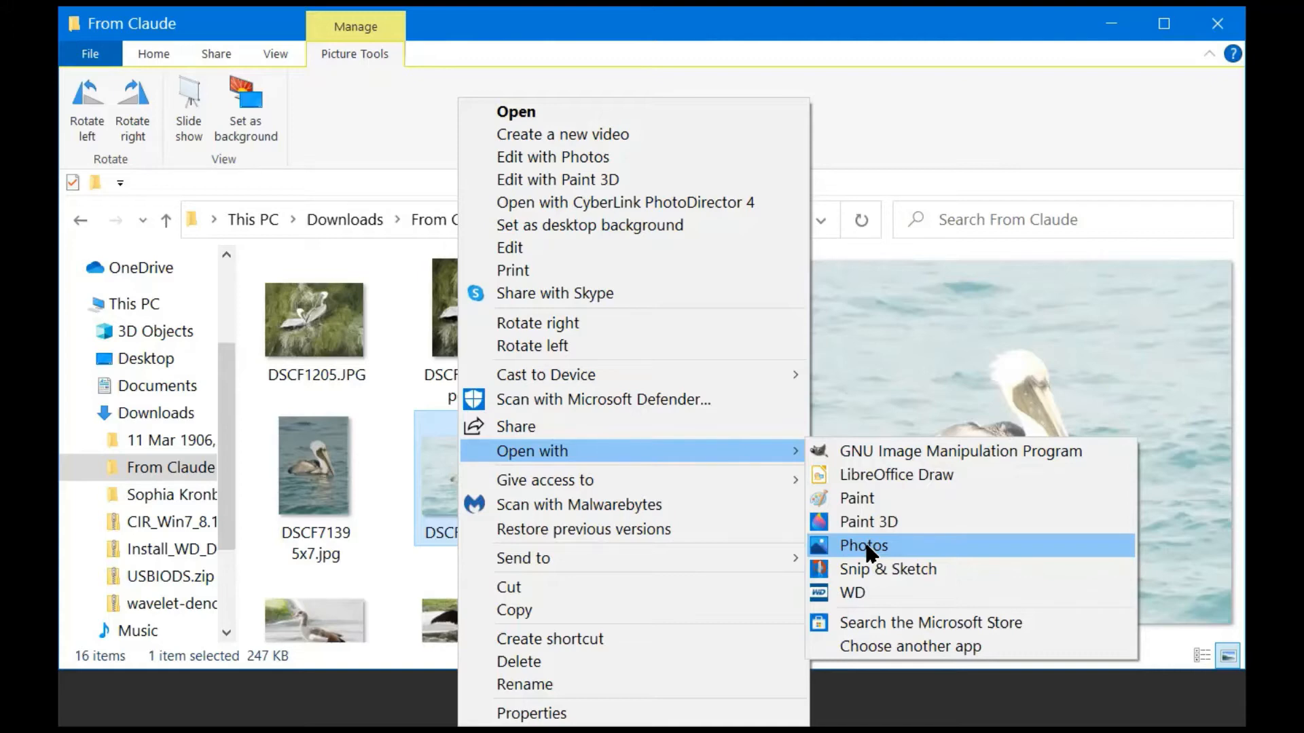
# - Open the selected pelican photo in Photos and inspect it by zooming in and back out
pyautogui.click(868, 548)
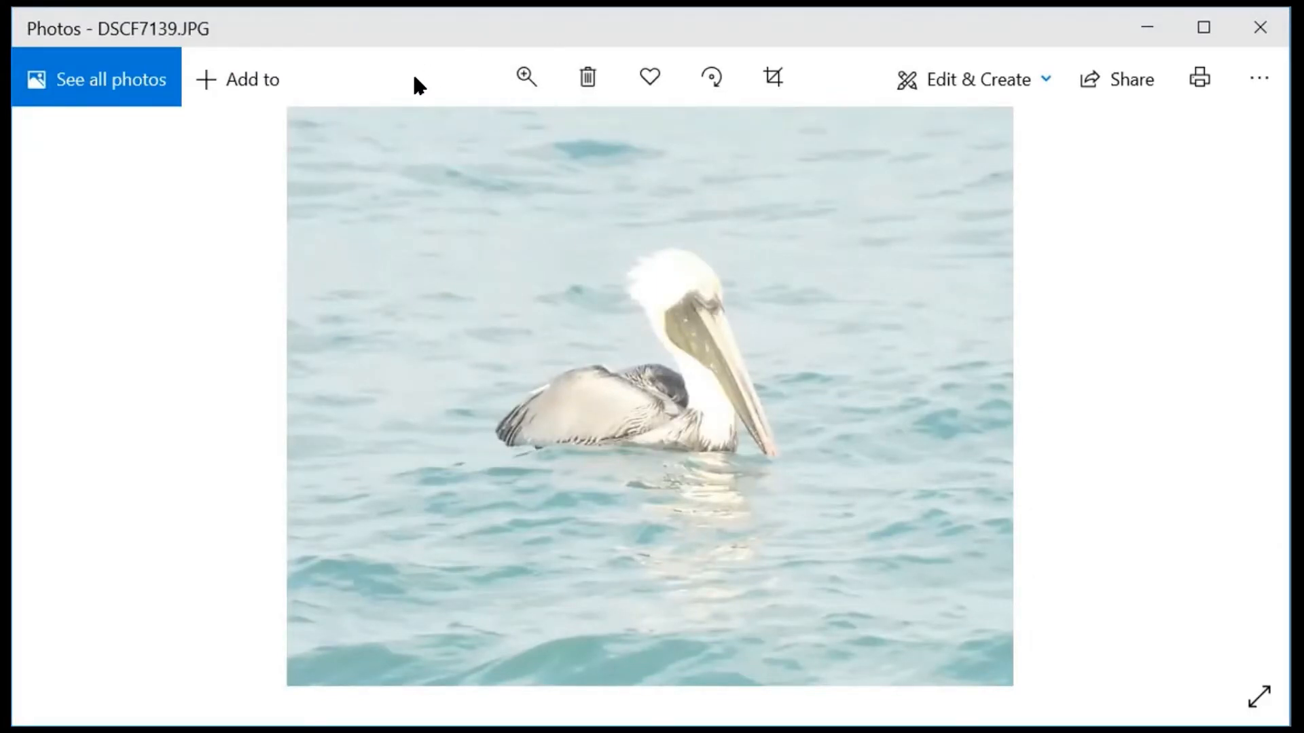
pyautogui.click(523, 80)
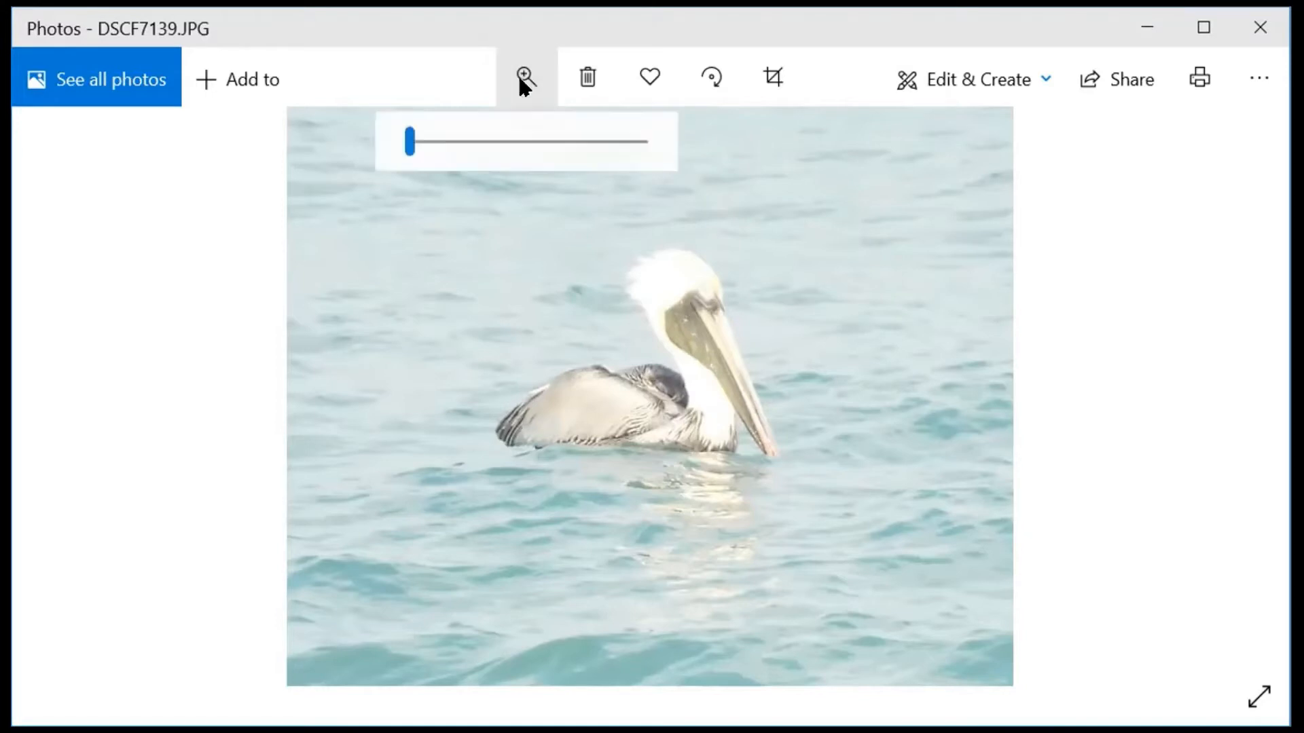
pyautogui.click(550, 143)
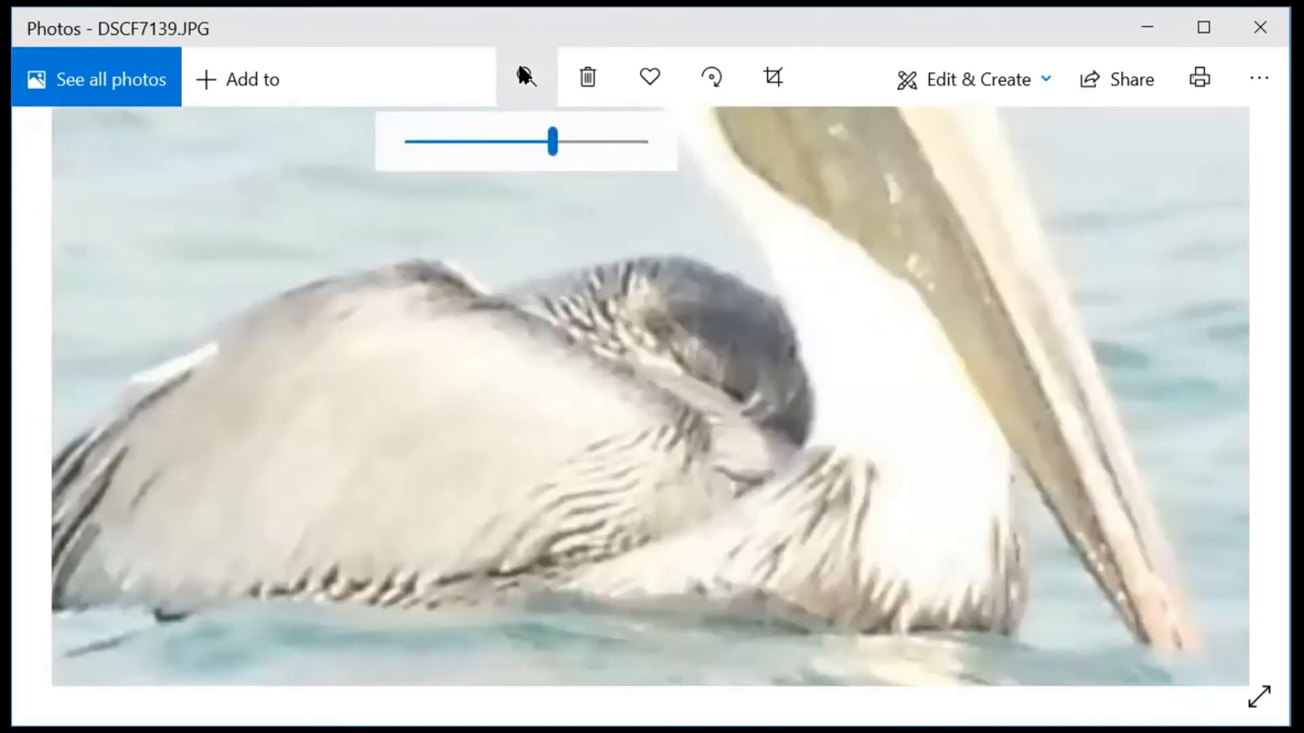
pyautogui.moveTo(548, 129); pyautogui.dragTo(353, 155)
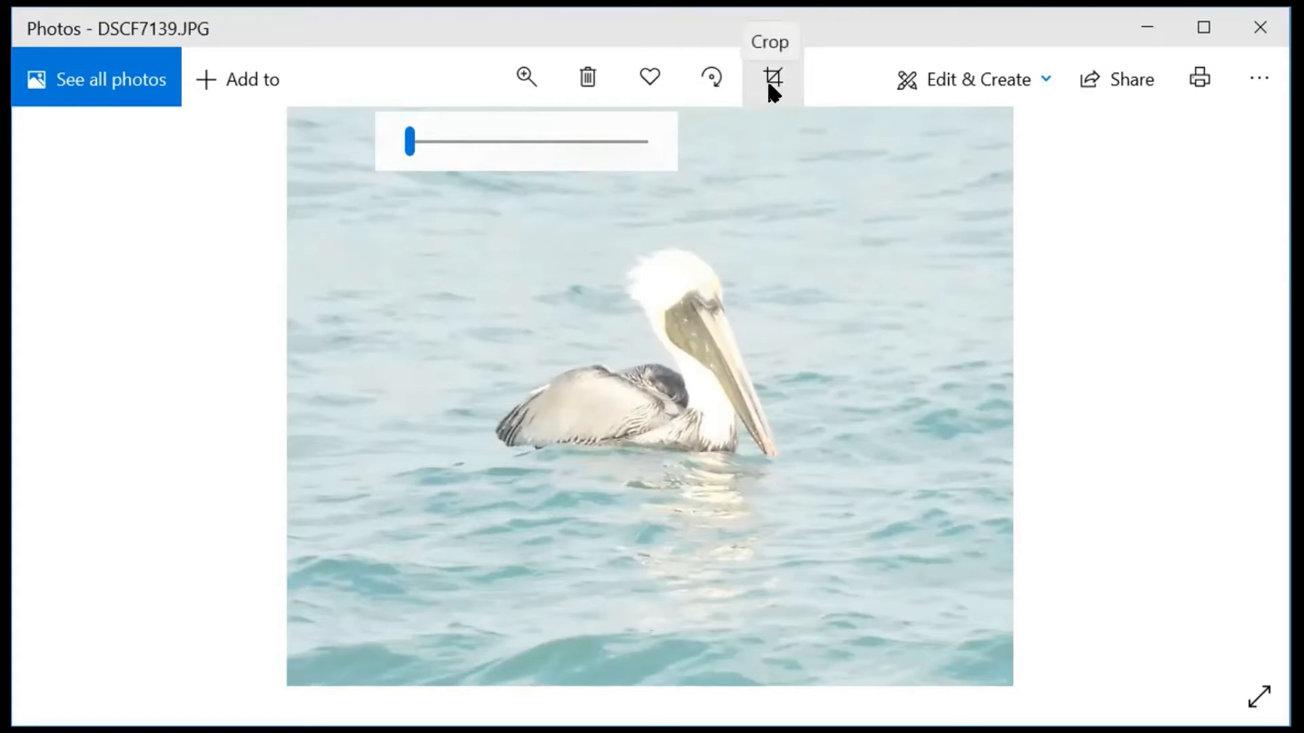
# - Open the pelican photo for editing and try out the straightening control, leaving it at 0°
pyautogui.click(968, 81)
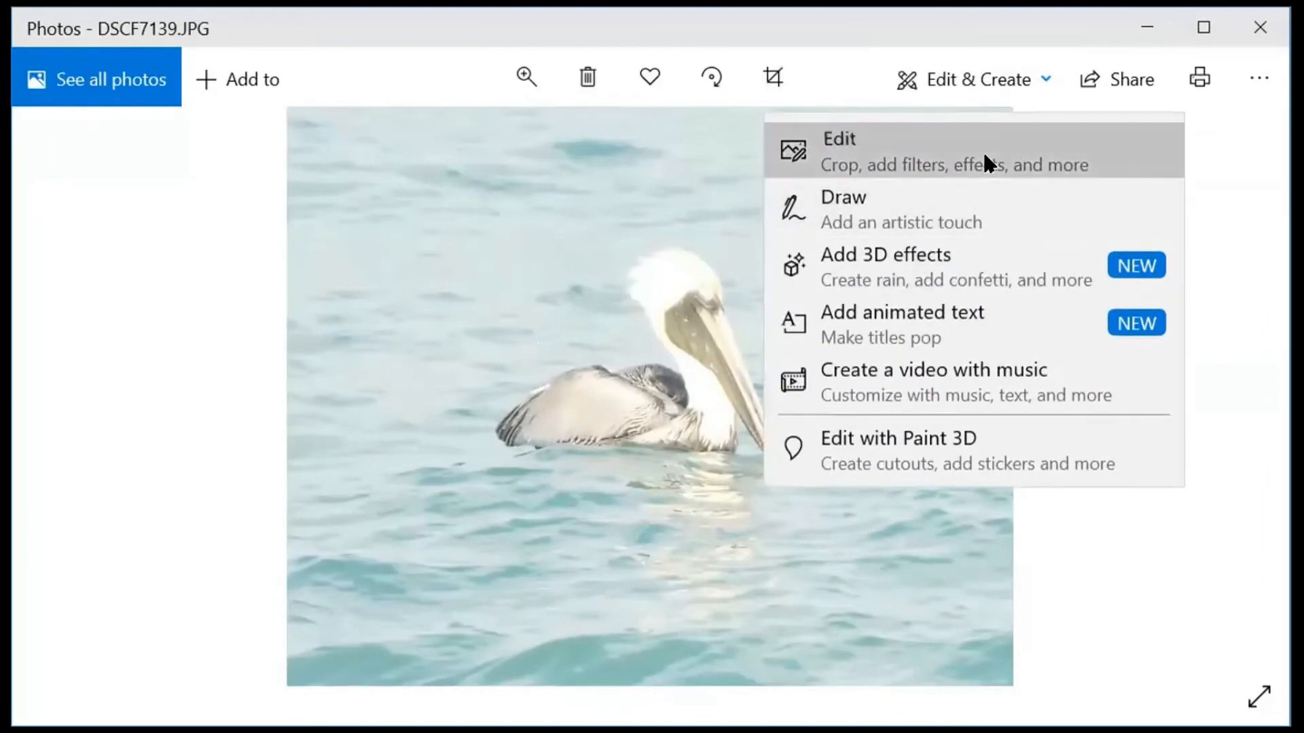
pyautogui.click(985, 156)
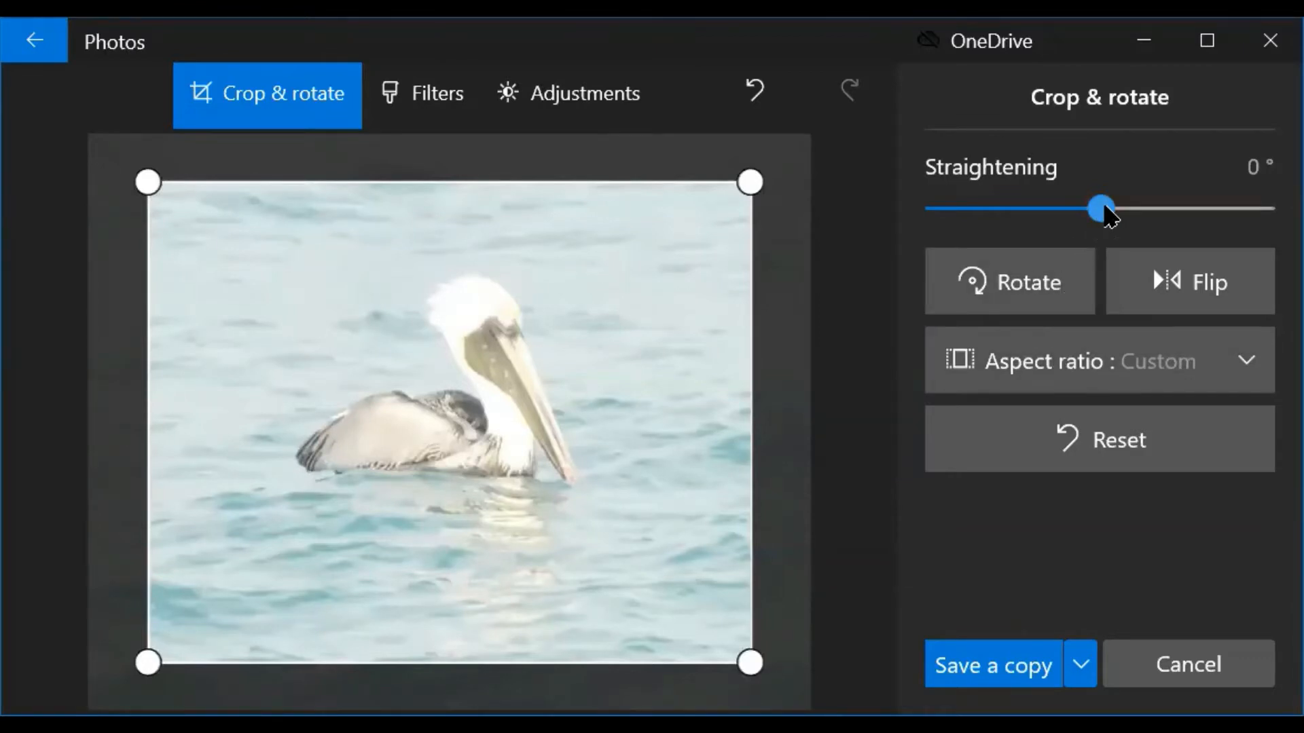
pyautogui.moveTo(1108, 215)
pyautogui.mouseDown()
pyautogui.moveTo(1261, 209)
pyautogui.moveTo(1109, 226)
pyautogui.moveTo(931, 219)
pyautogui.moveTo(1110, 227)
pyautogui.mouseUp()
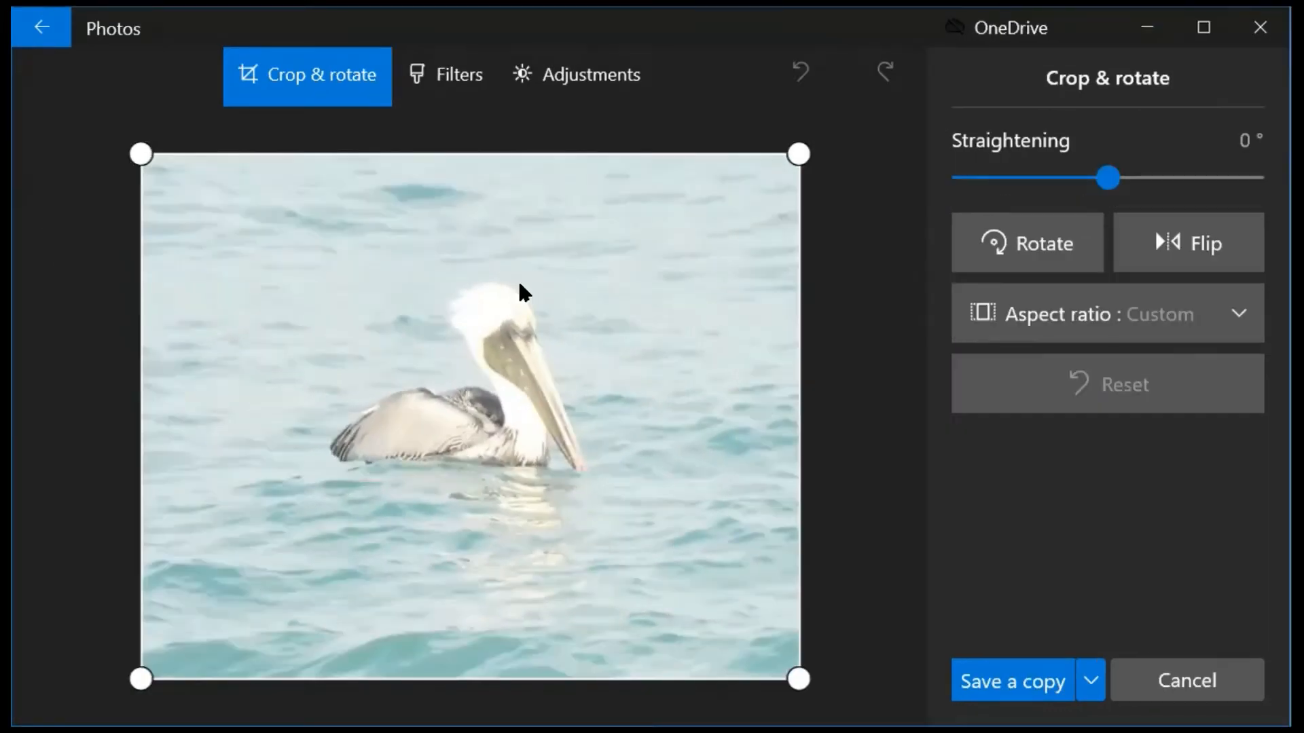
# - Try rotating the photo a quarter turn and flipping it horizontally, reverting both changes
pyautogui.click(1018, 245)
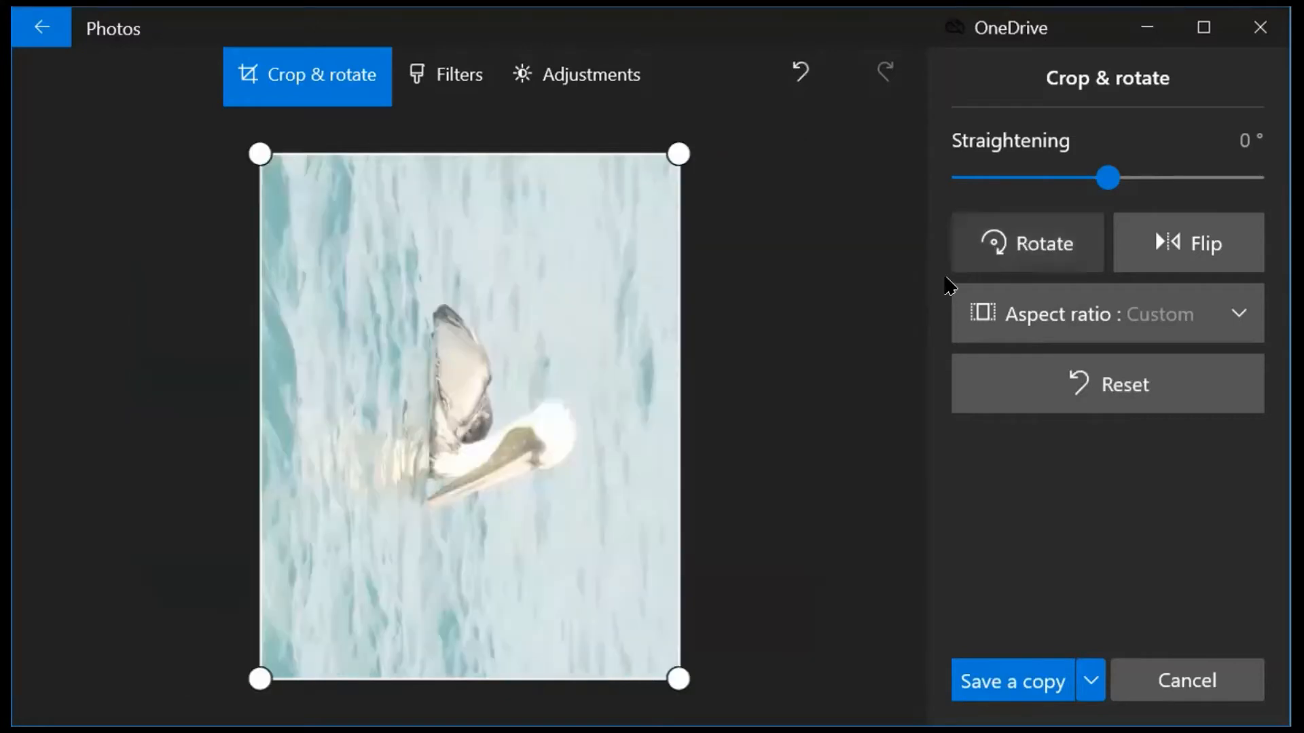
pyautogui.click(1017, 243)
pyautogui.click(800, 71)
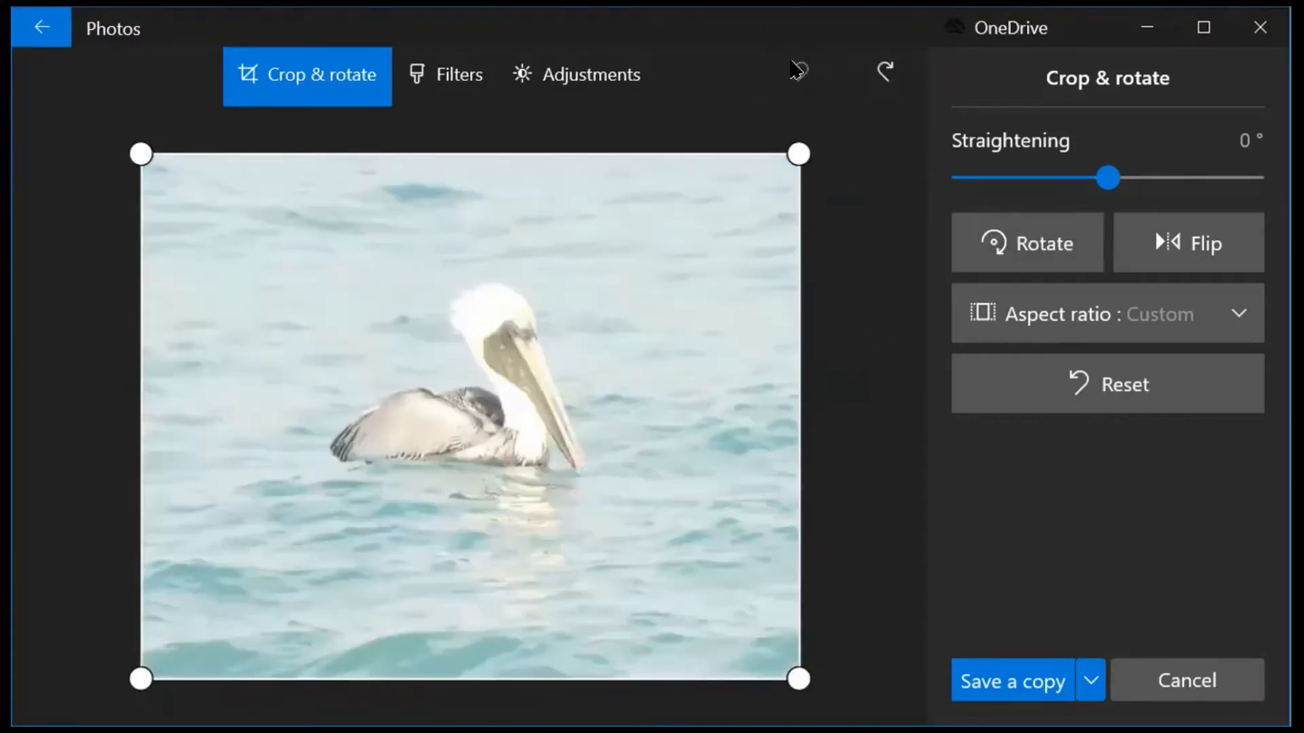
pyautogui.click(1165, 245)
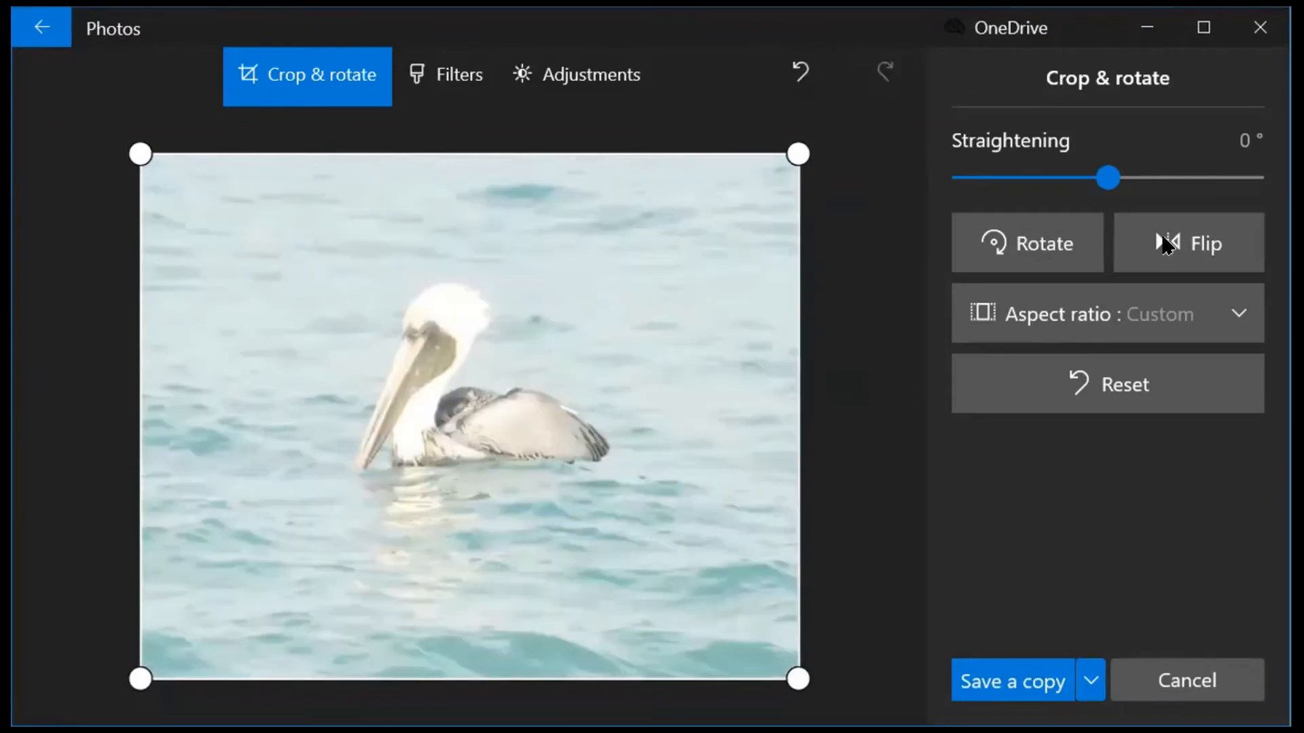
pyautogui.click(1165, 245)
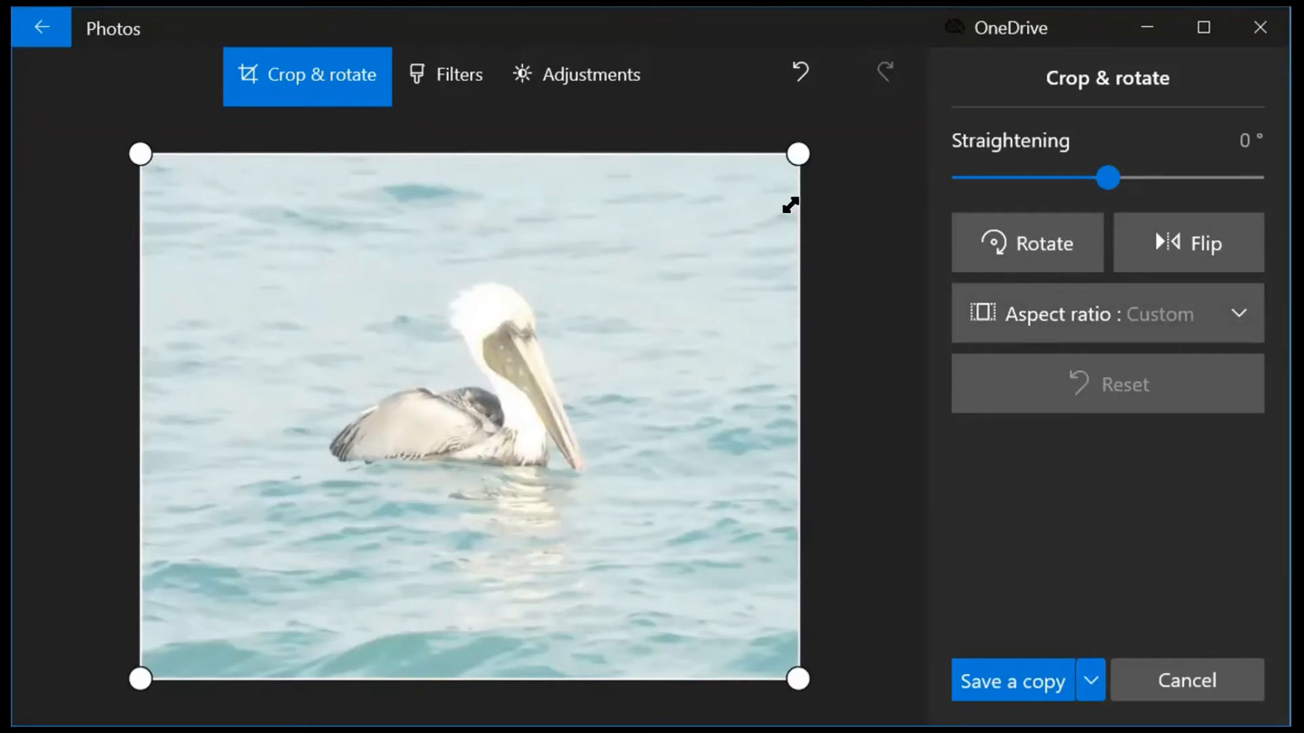
# - Try cropping the photo inward from its upper-right corner and repositioning it in the frame, and undo the crop
pyautogui.moveTo(798, 154); pyautogui.dragTo(835, 119)
pyautogui.moveTo(788, 160); pyautogui.dragTo(625, 280)
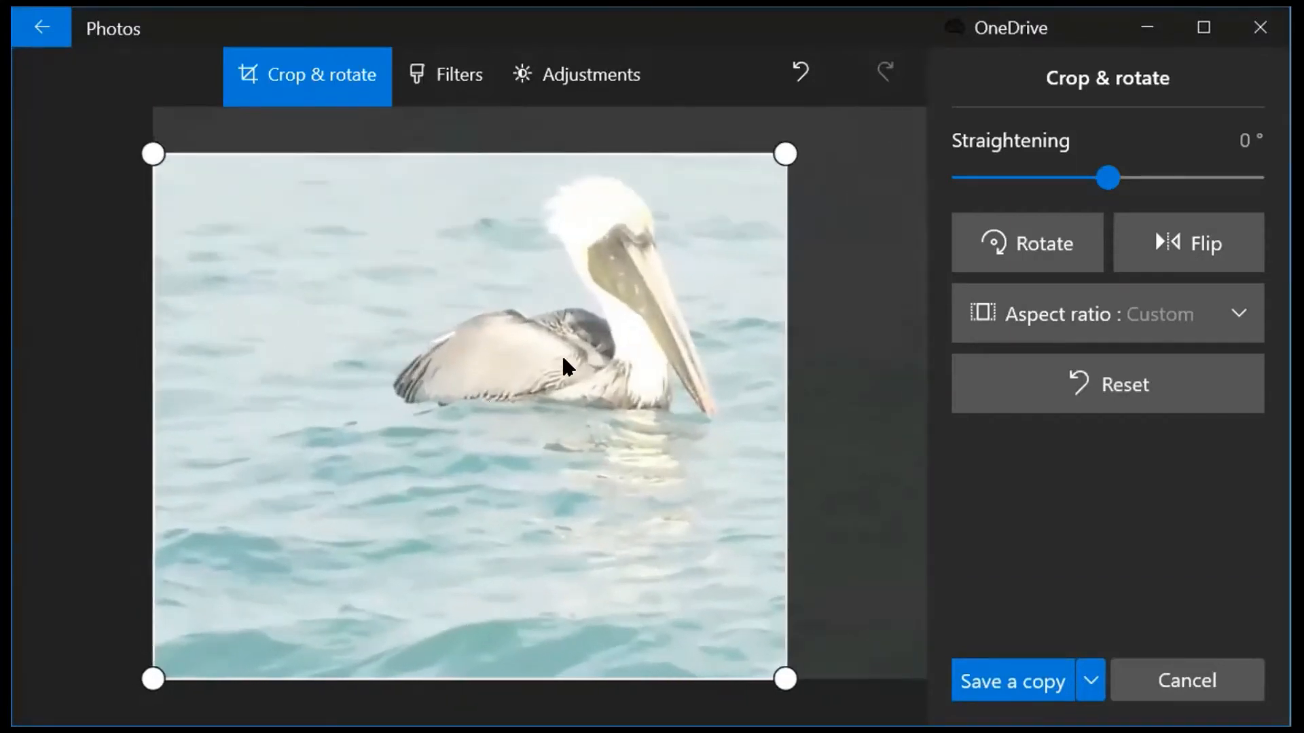
pyautogui.moveTo(563, 341); pyautogui.dragTo(364, 464)
pyautogui.click(798, 76)
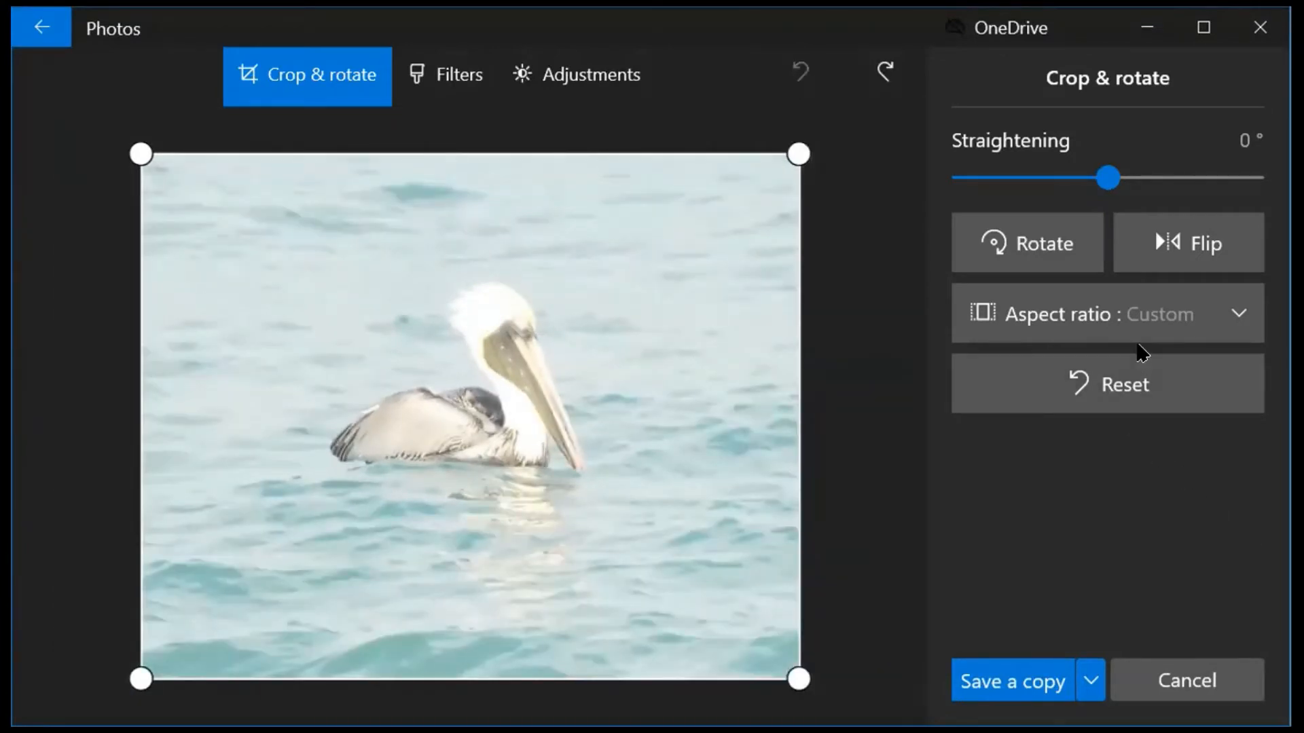
# - Set the crop's aspect ratio to 7:5 in portrait orientation
pyautogui.click(1086, 318)
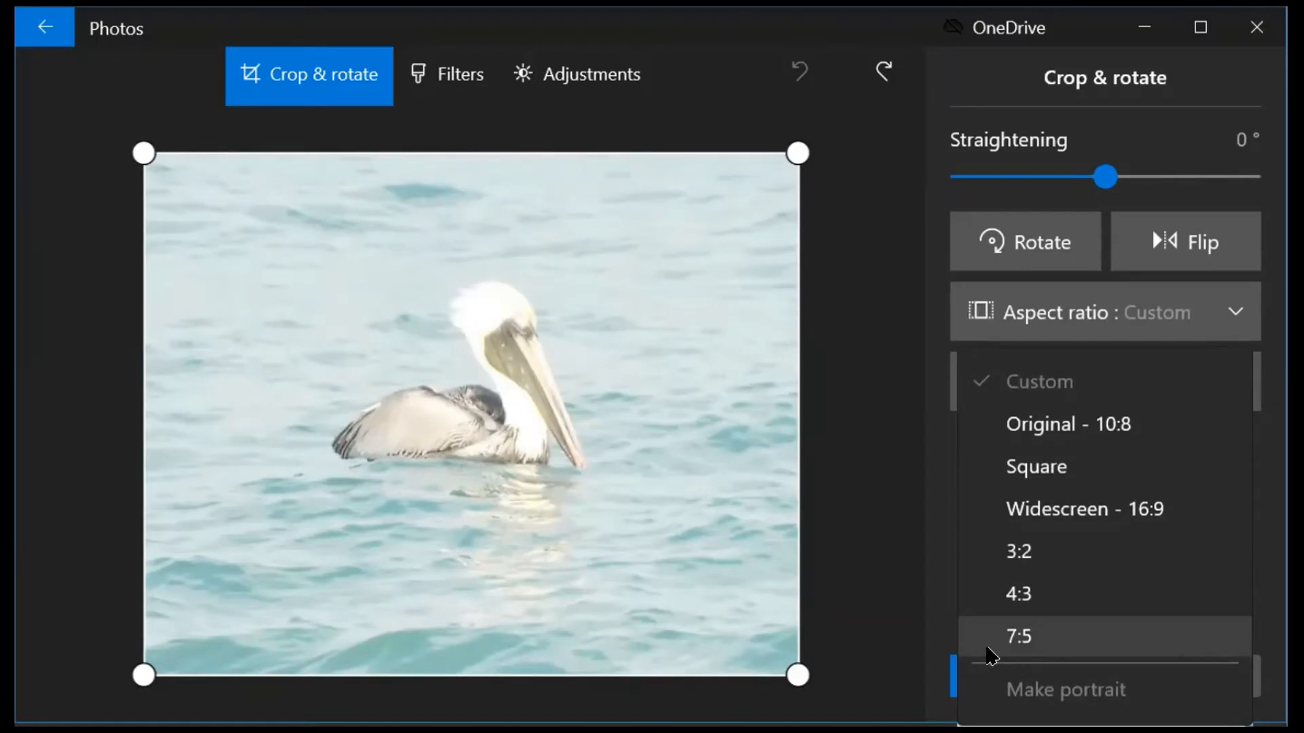
pyautogui.click(1016, 642)
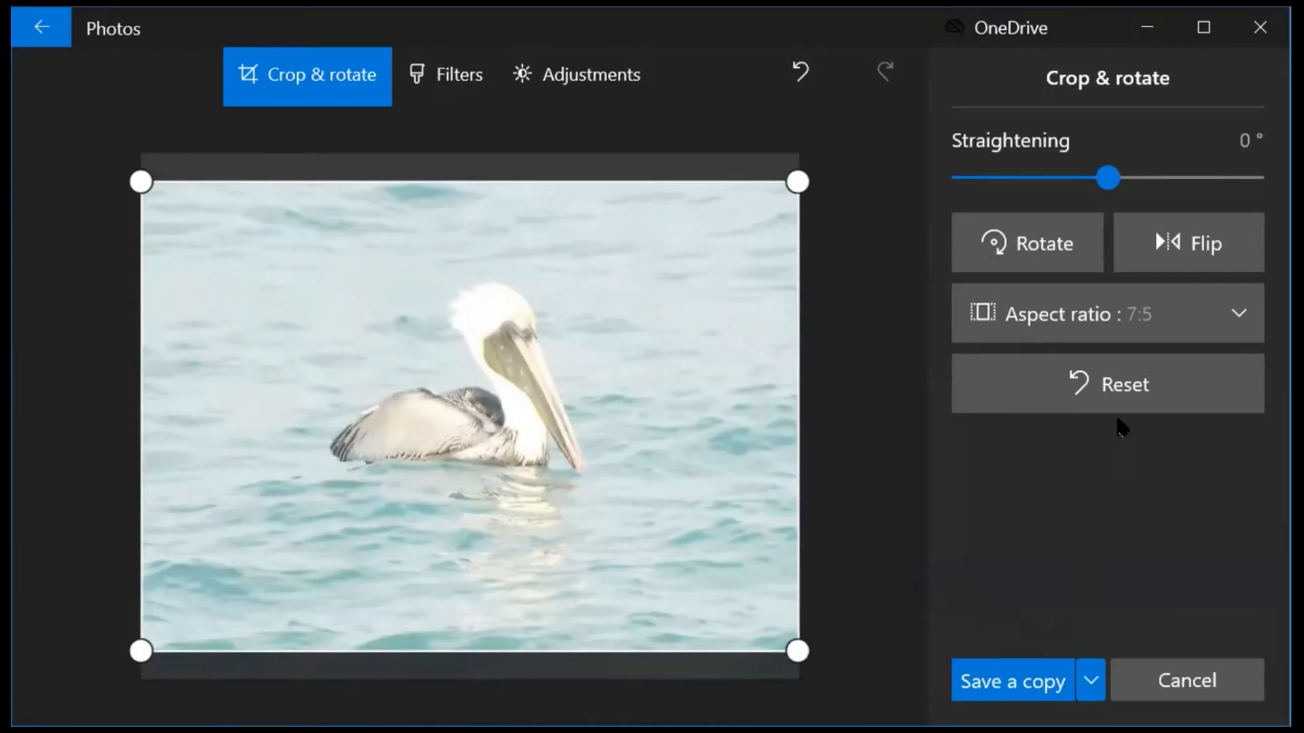
pyautogui.click(1127, 317)
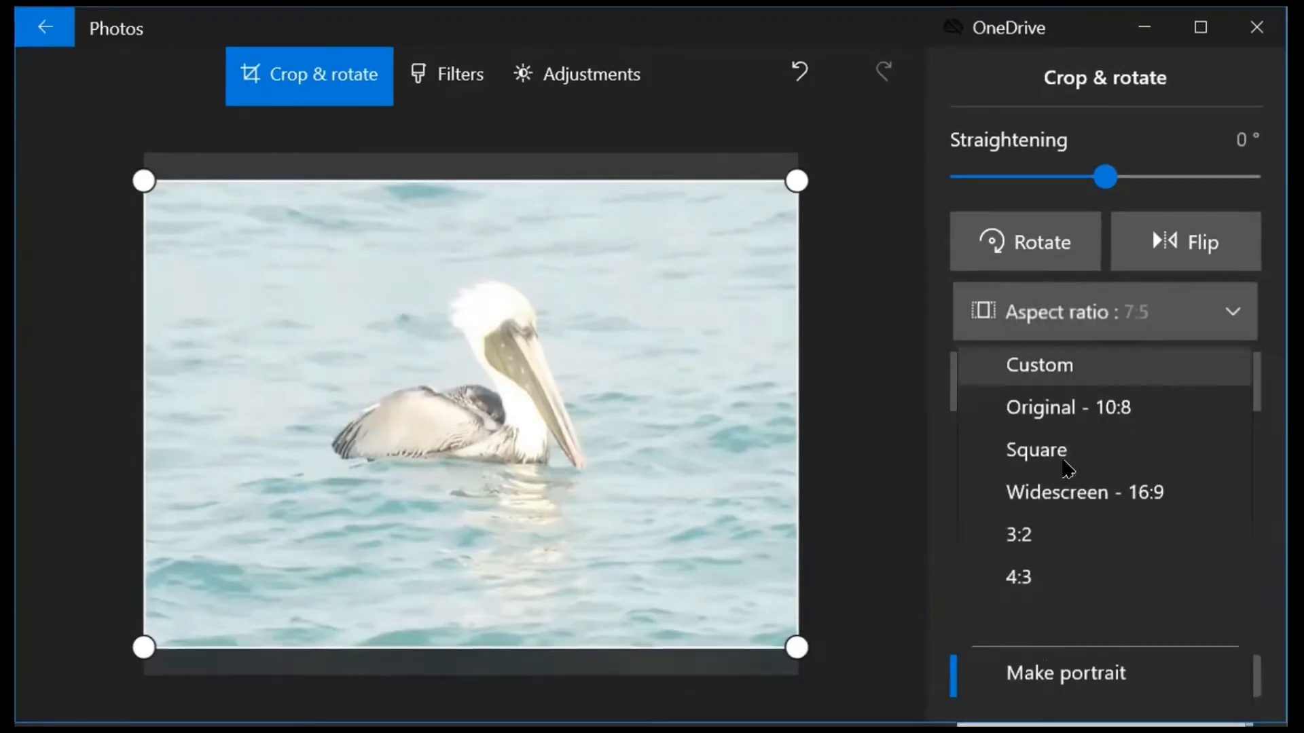
pyautogui.click(1032, 674)
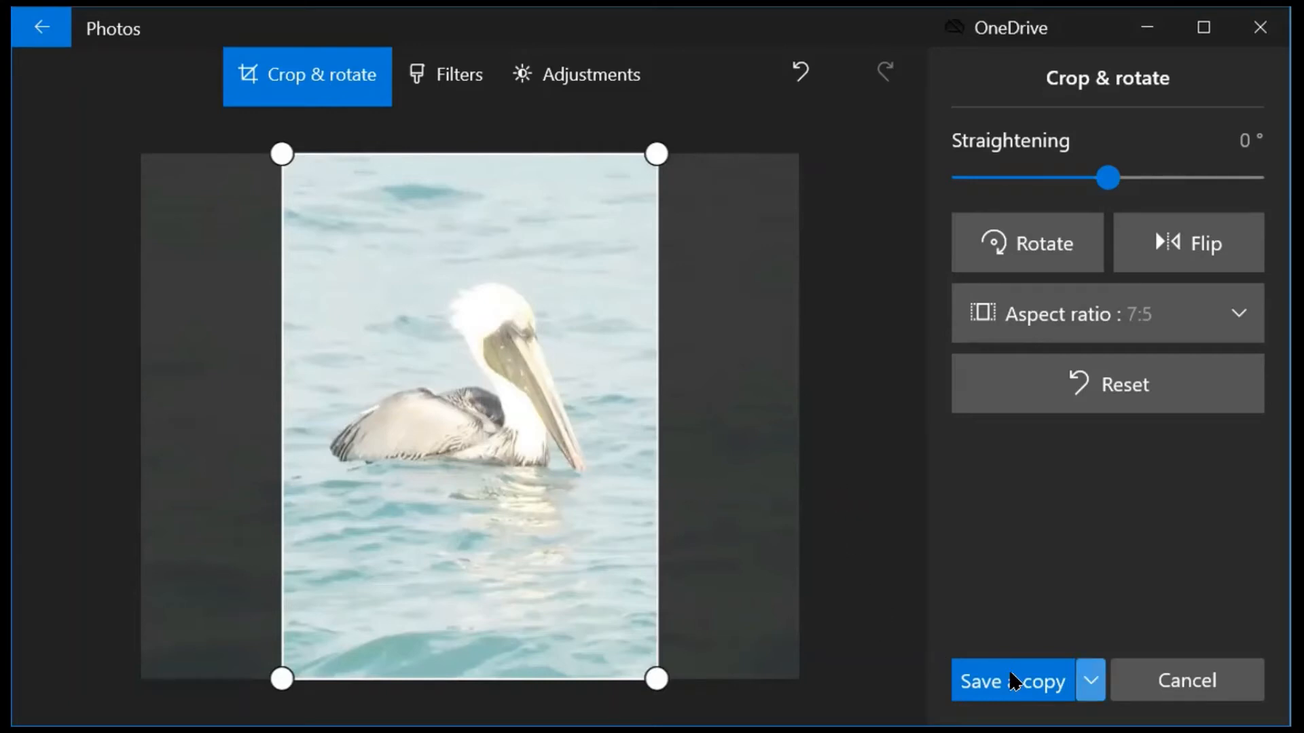
# - Save a copy of the cropped photo over the existing file DSCF7139 5x7. jpg.jpg
pyautogui.click(1089, 680)
pyautogui.click(1056, 654)
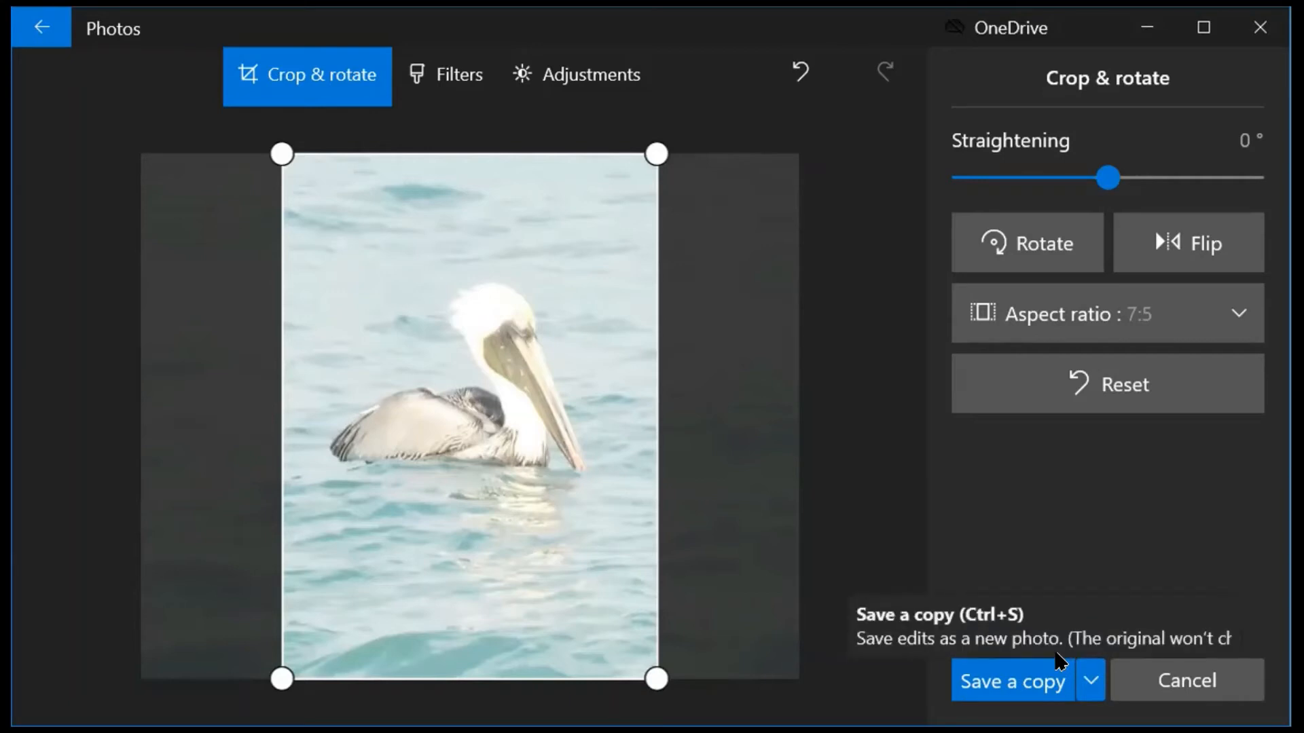
pyautogui.click(1010, 679)
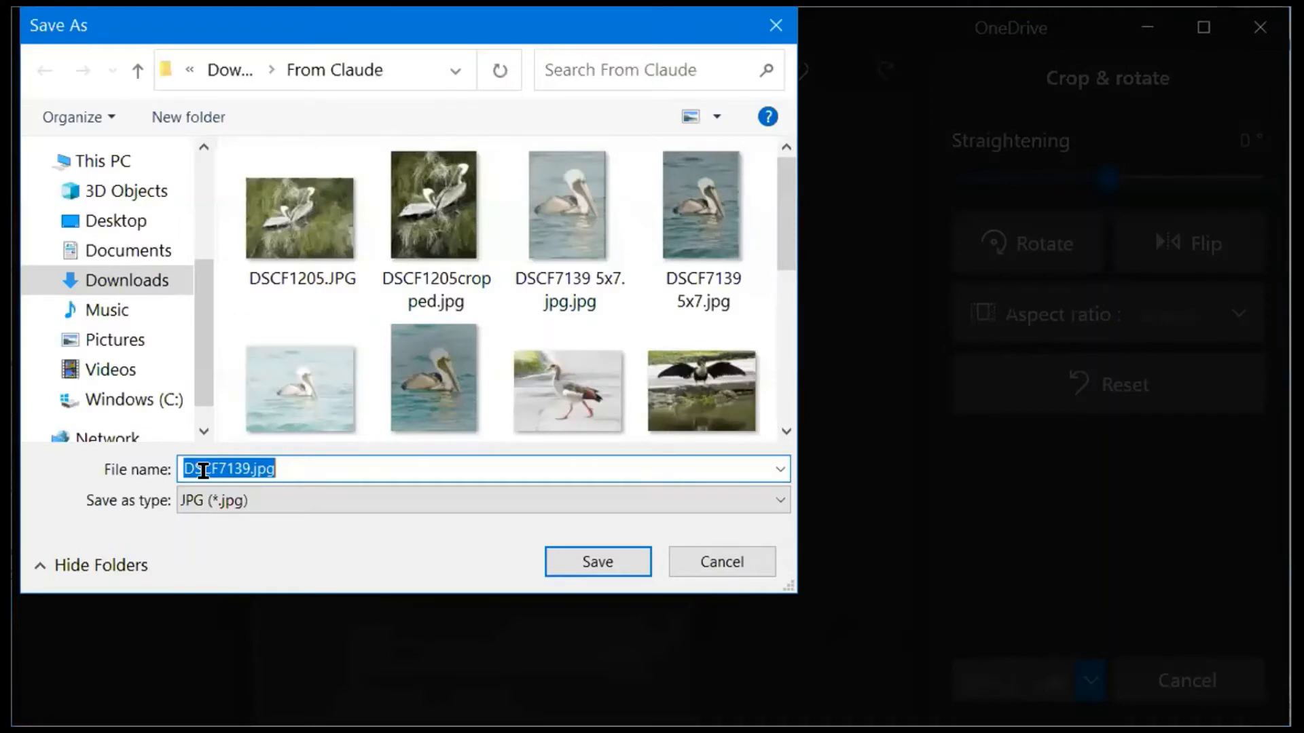
pyautogui.click(252, 462)
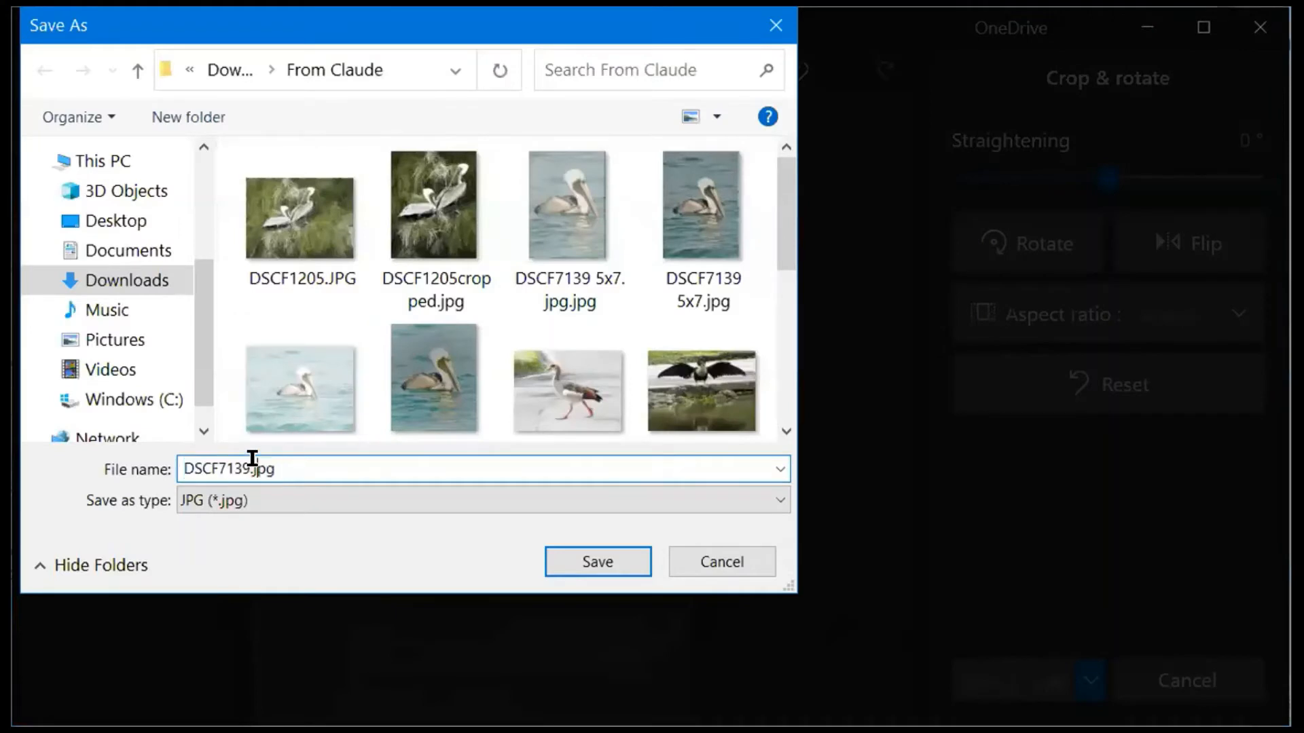
pyautogui.click(569, 247)
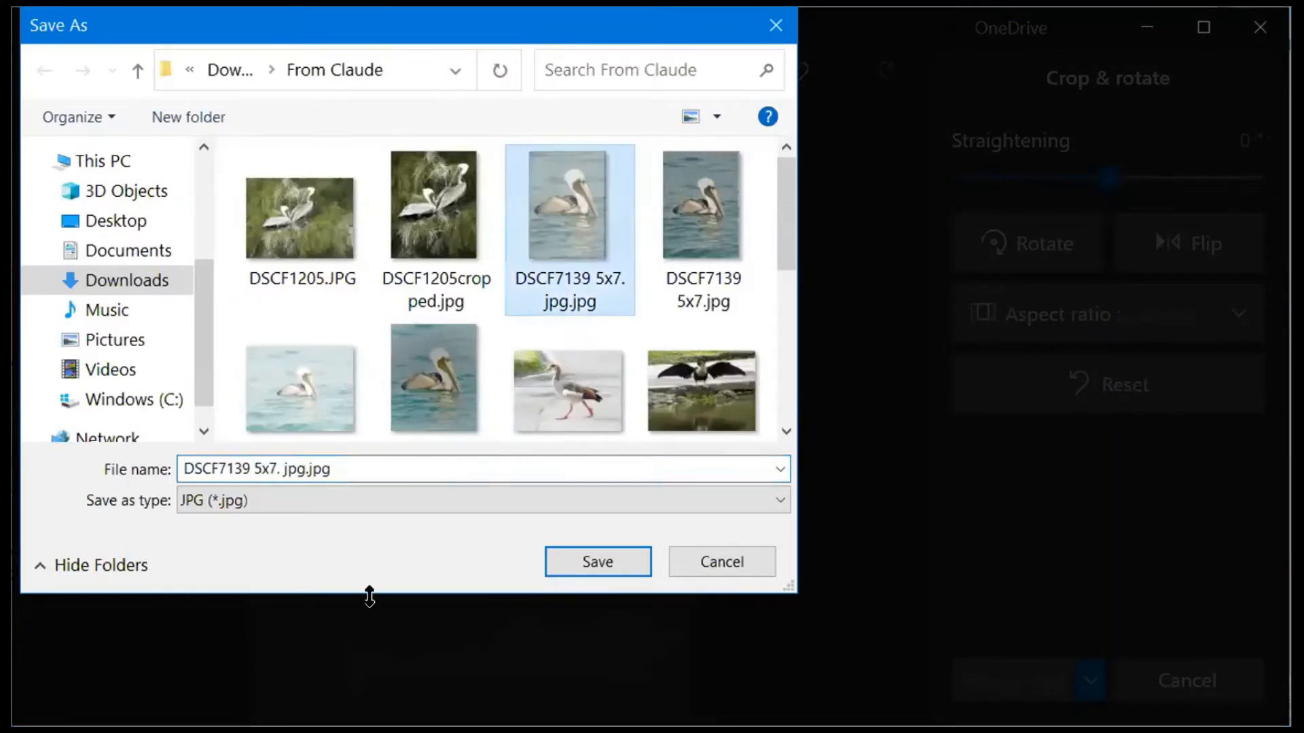
pyautogui.click(583, 555)
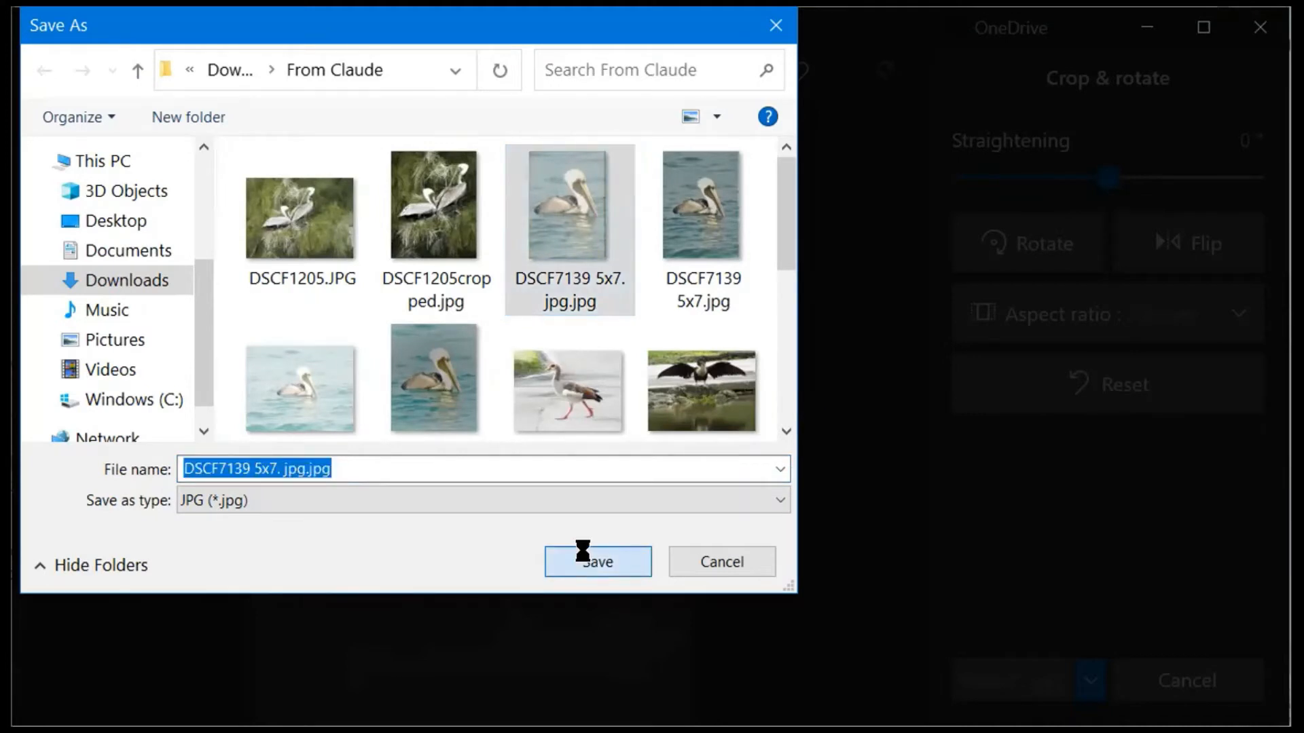
pyautogui.click(710, 367)
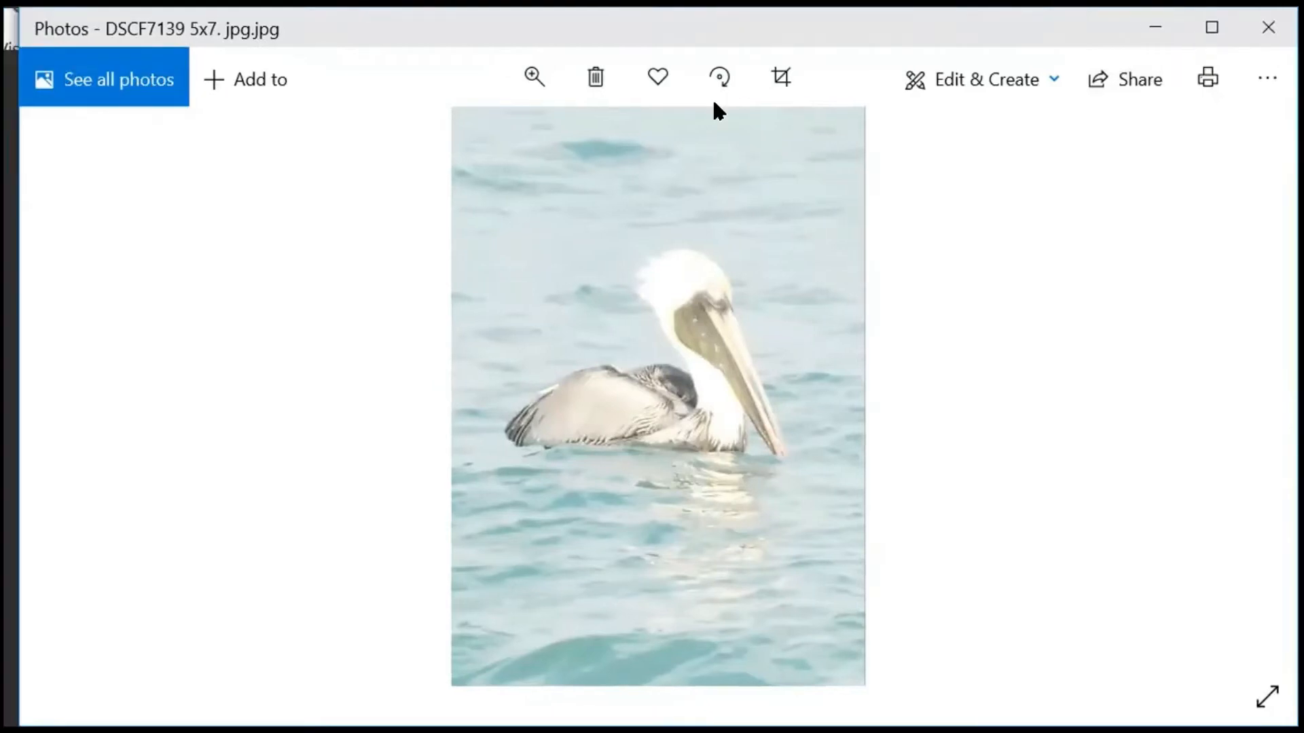
# - Advance through the folder's photos to the red-eye picture IMG_0001.jpg and open it for editing
pyautogui.click(1233, 404)
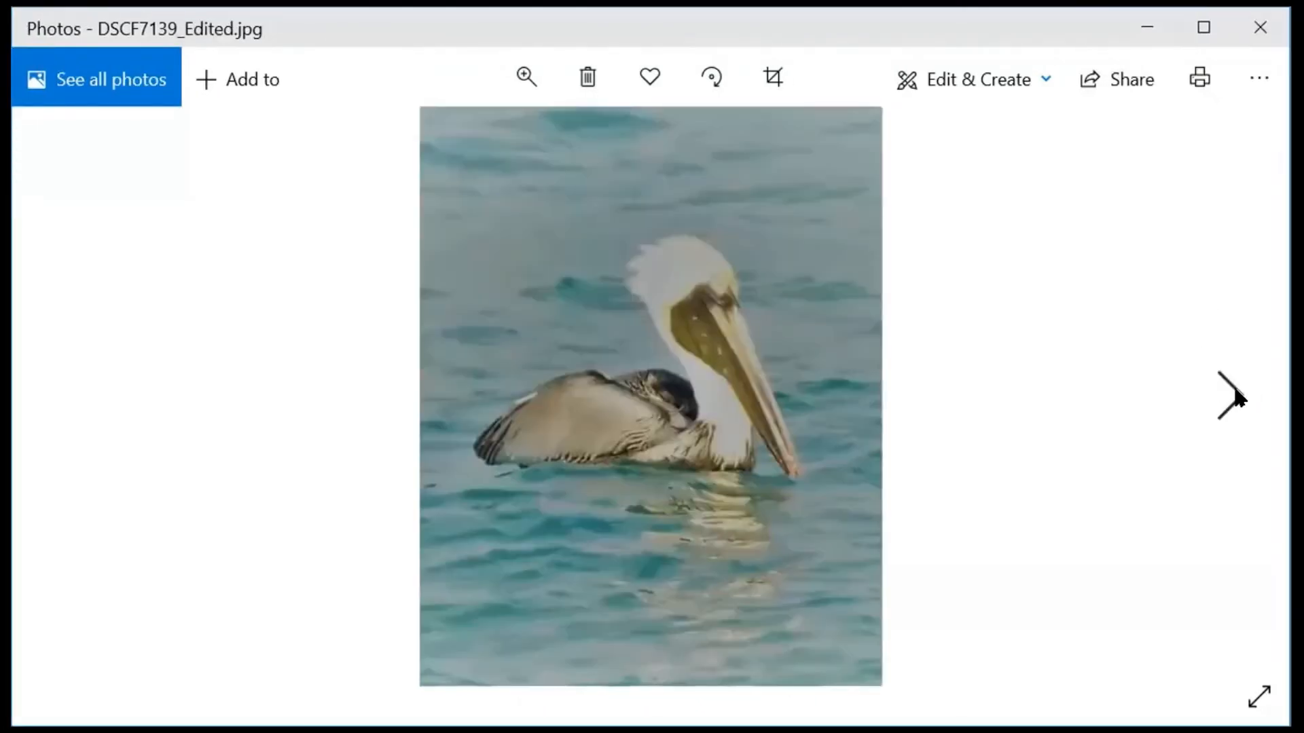
pyautogui.click(1234, 397)
pyautogui.click(1235, 396)
pyautogui.click(1235, 397)
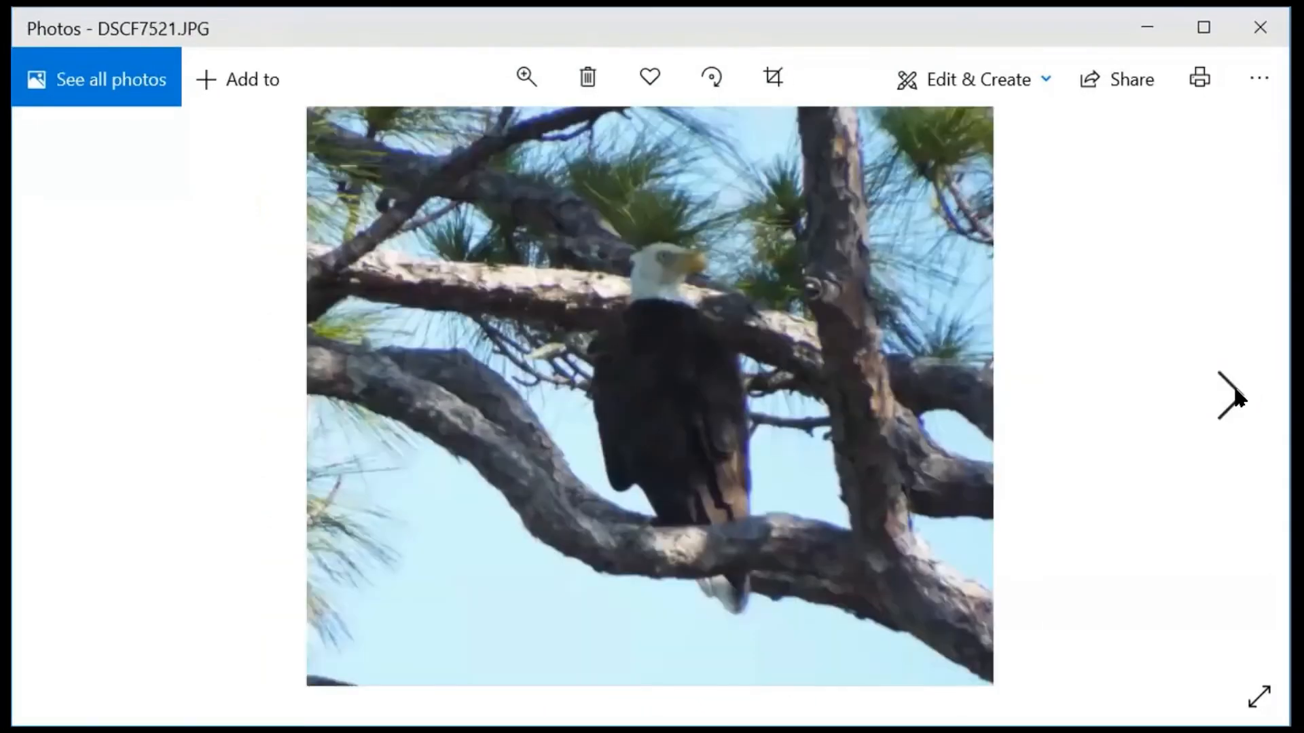
pyautogui.click(1235, 397)
pyautogui.click(1234, 397)
pyautogui.click(1234, 396)
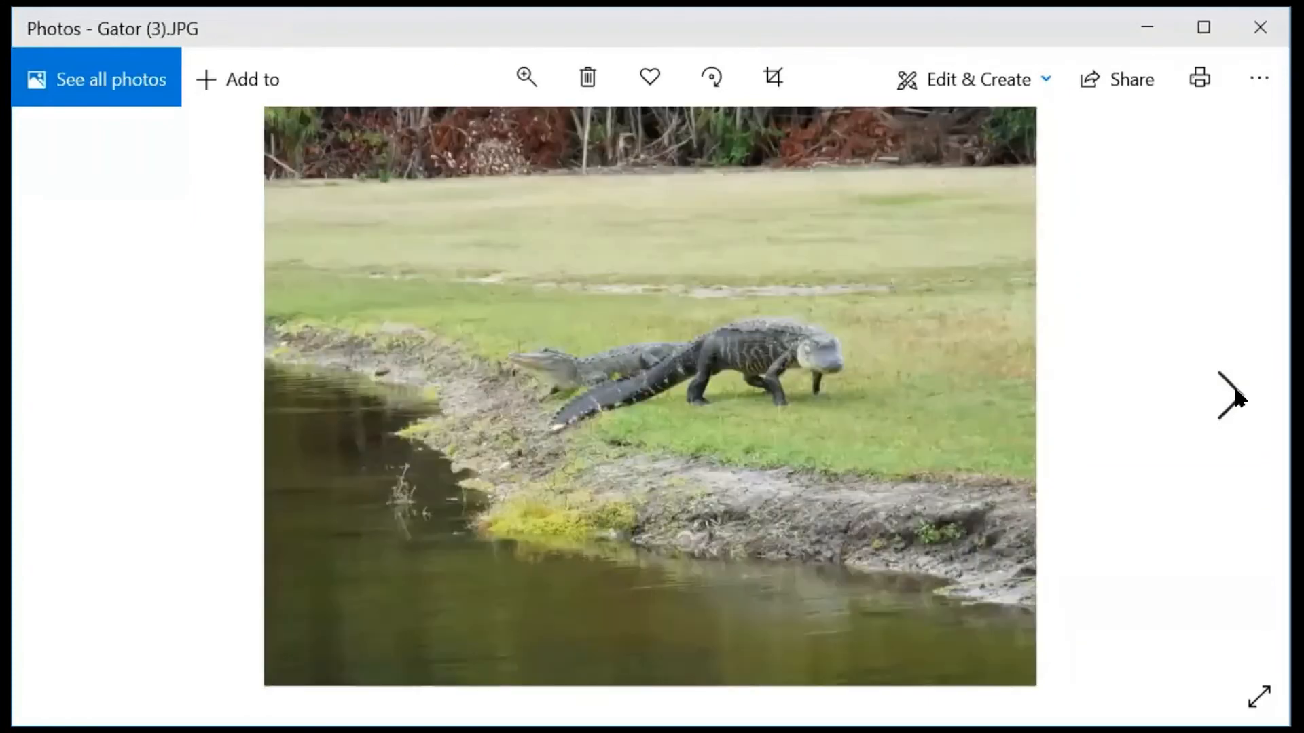
pyautogui.click(1234, 397)
pyautogui.click(1235, 397)
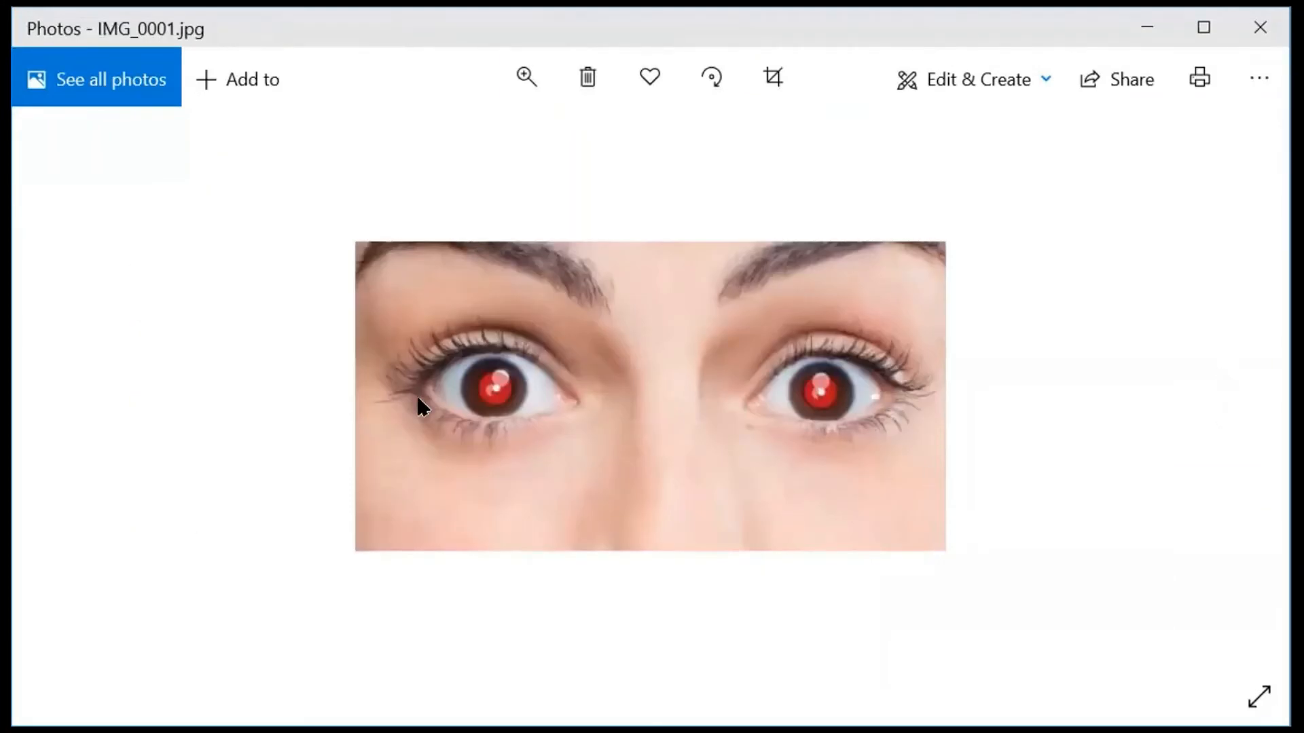
pyautogui.click(947, 76)
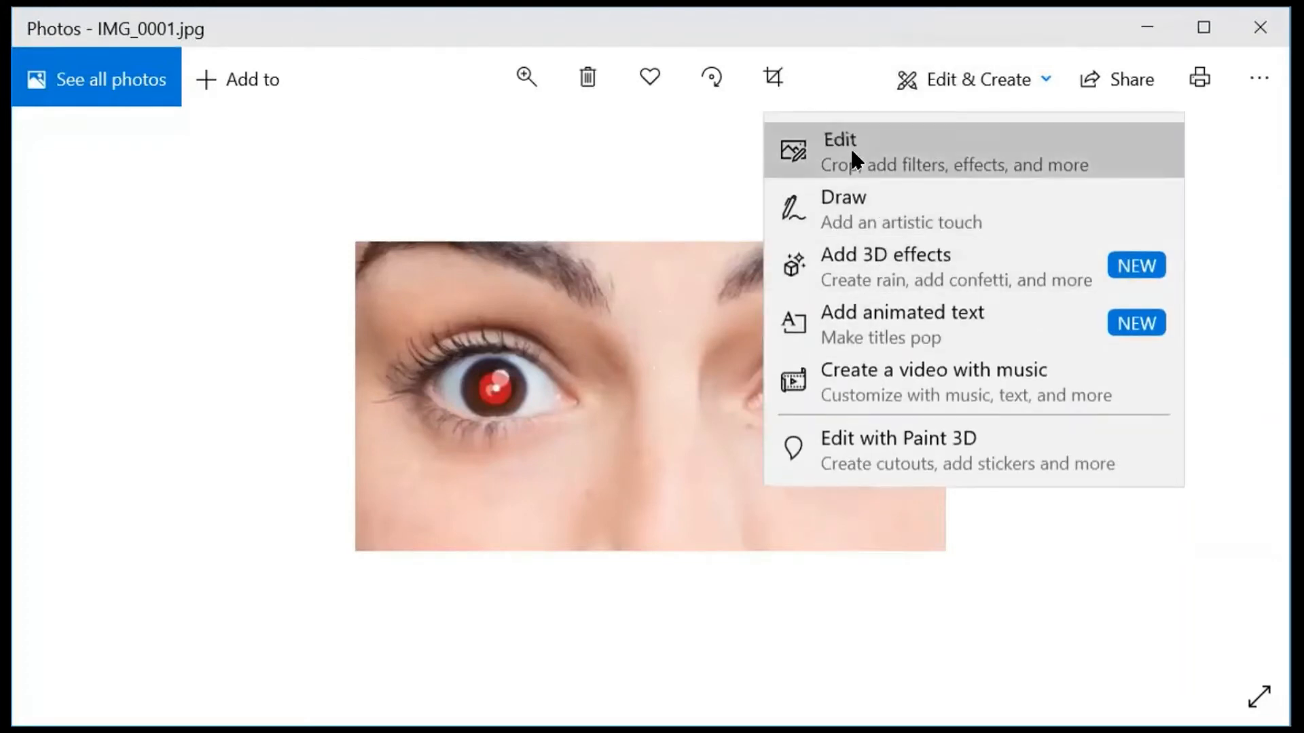
pyautogui.click(853, 153)
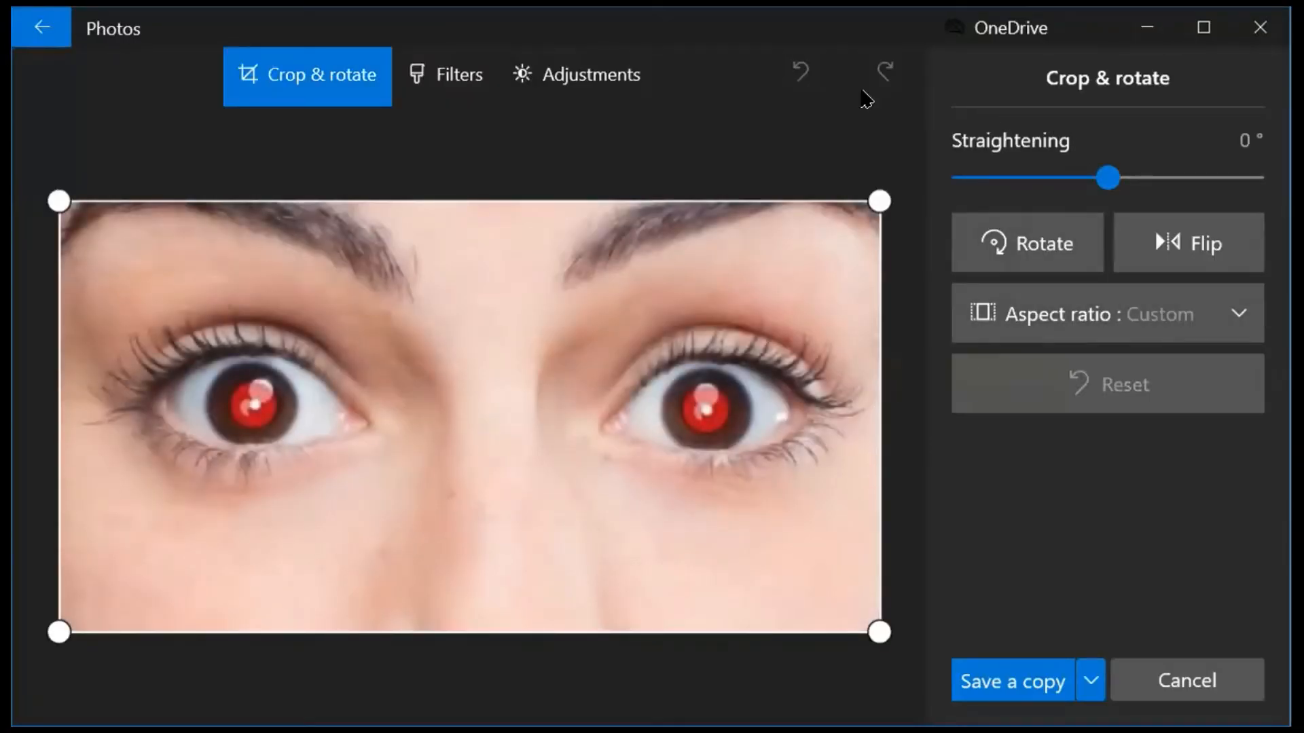
# - Correct both eyes in the photo with the Red eye adjustment
pyautogui.click(564, 76)
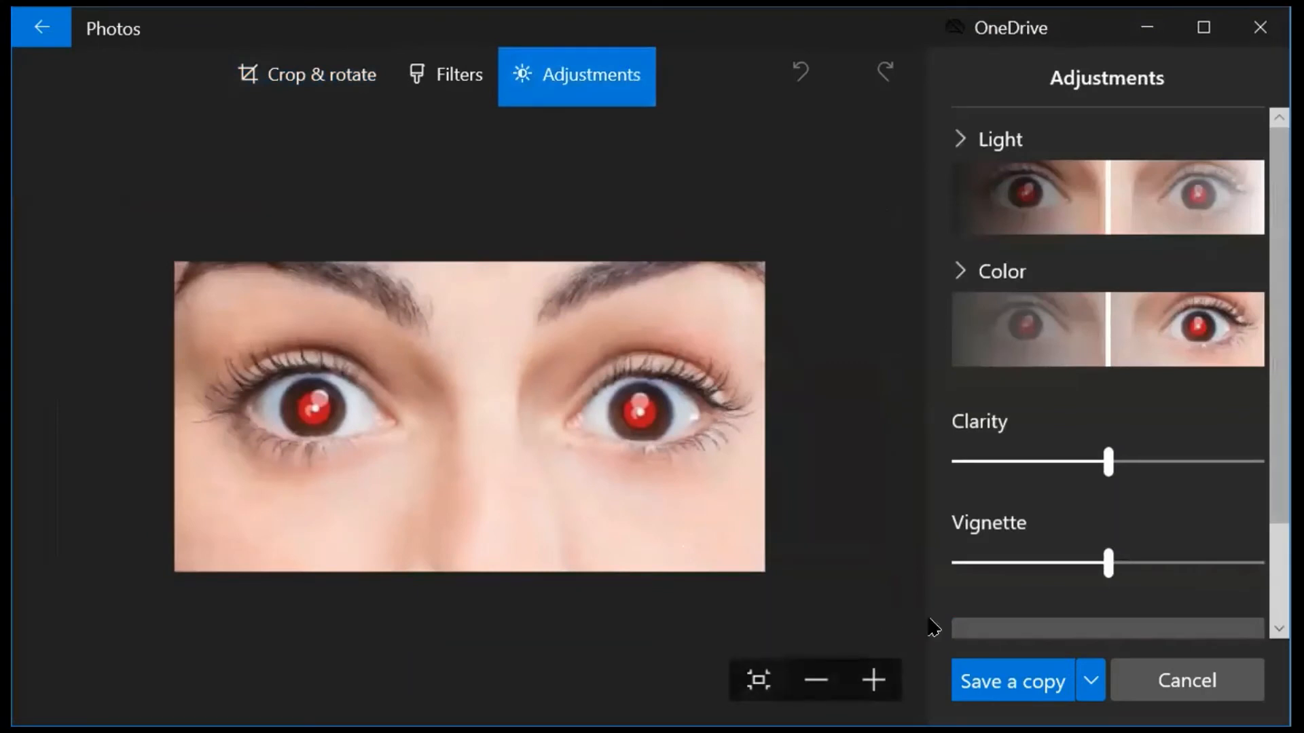
pyautogui.scroll(-2, 1143, 447)
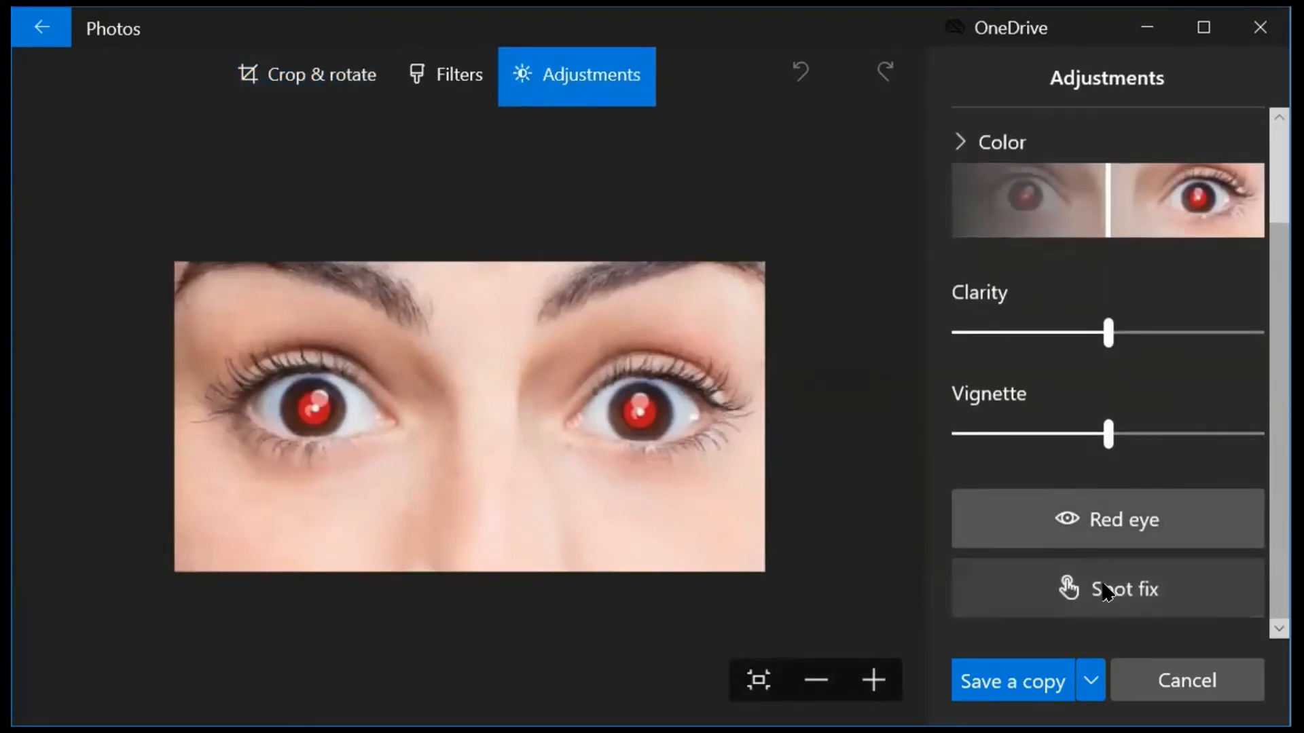
pyautogui.click(1109, 522)
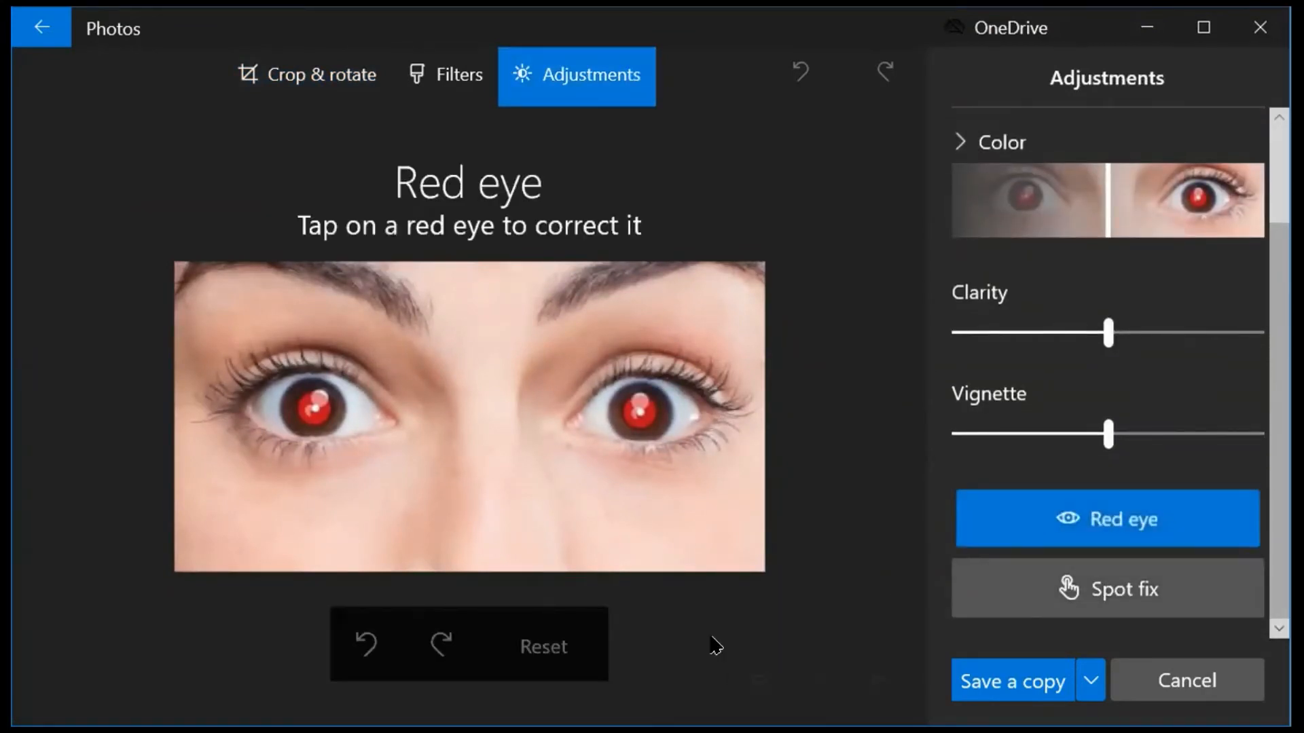
pyautogui.click(314, 407)
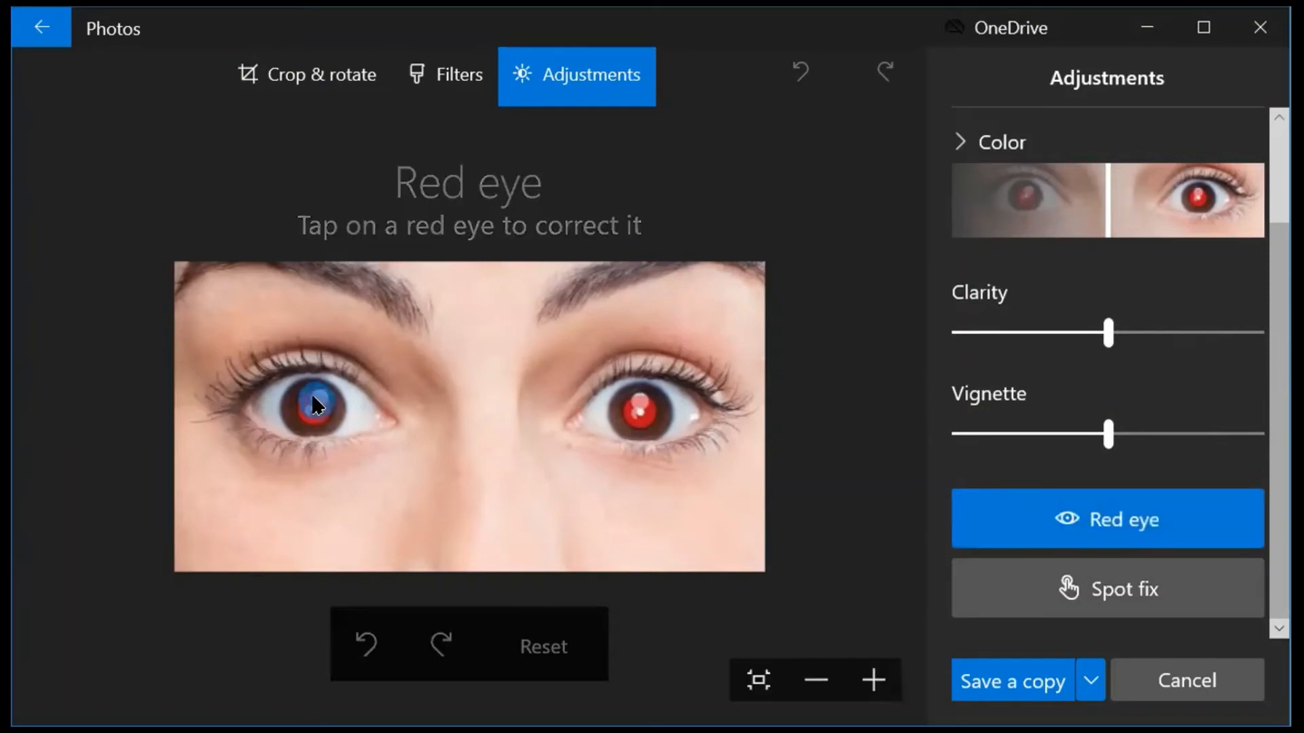
pyautogui.click(312, 413)
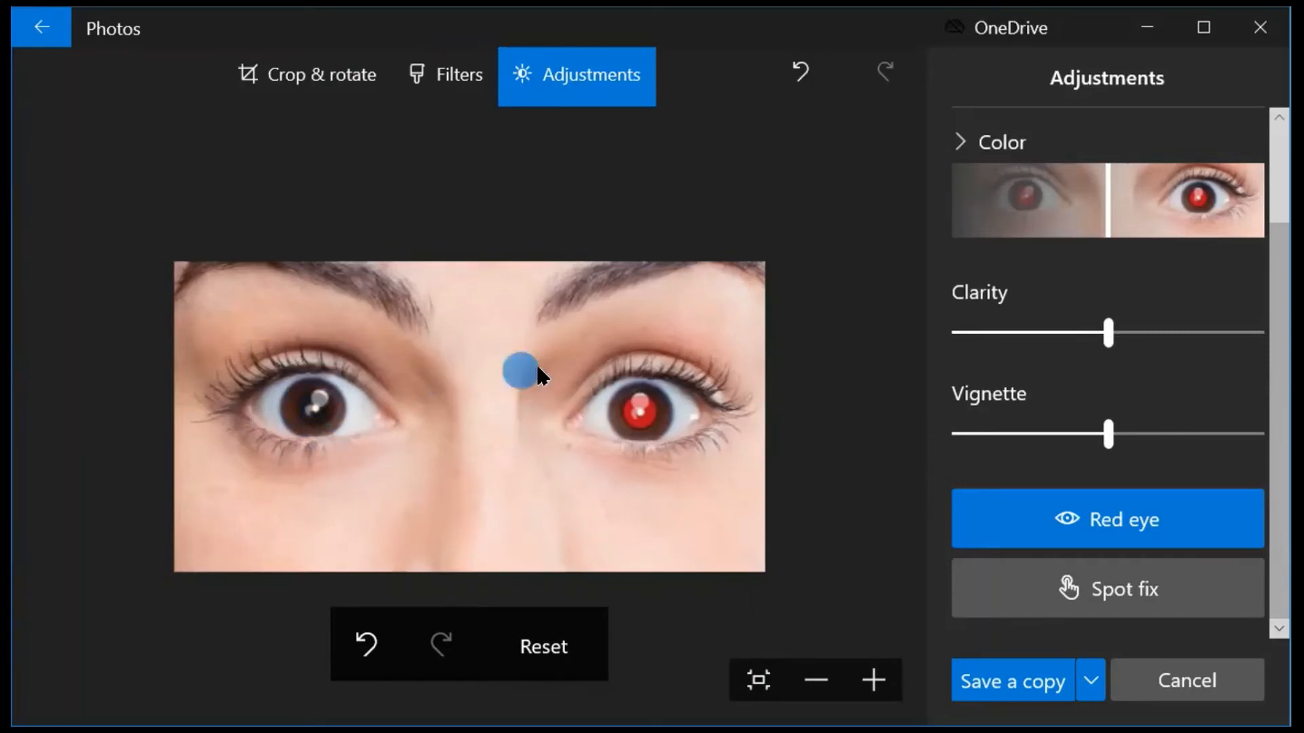
pyautogui.click(639, 406)
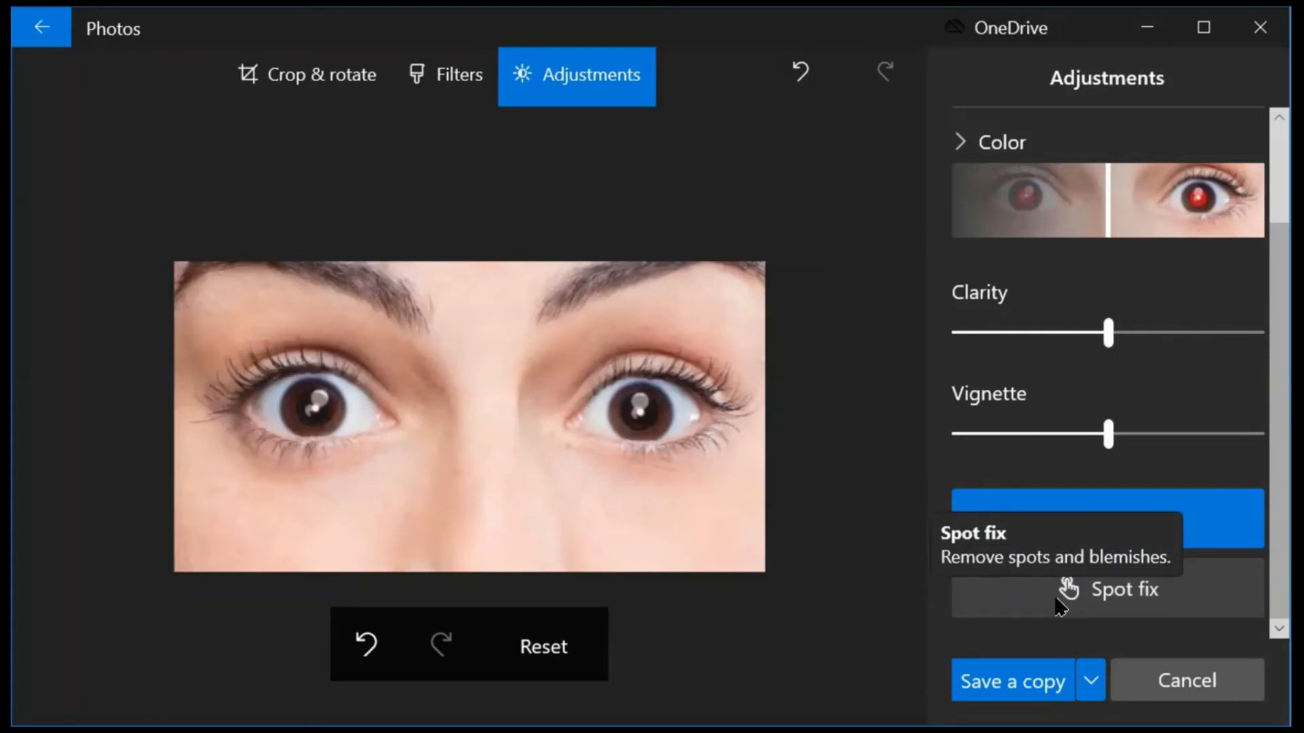
pyautogui.scroll(1, 1054, 592)
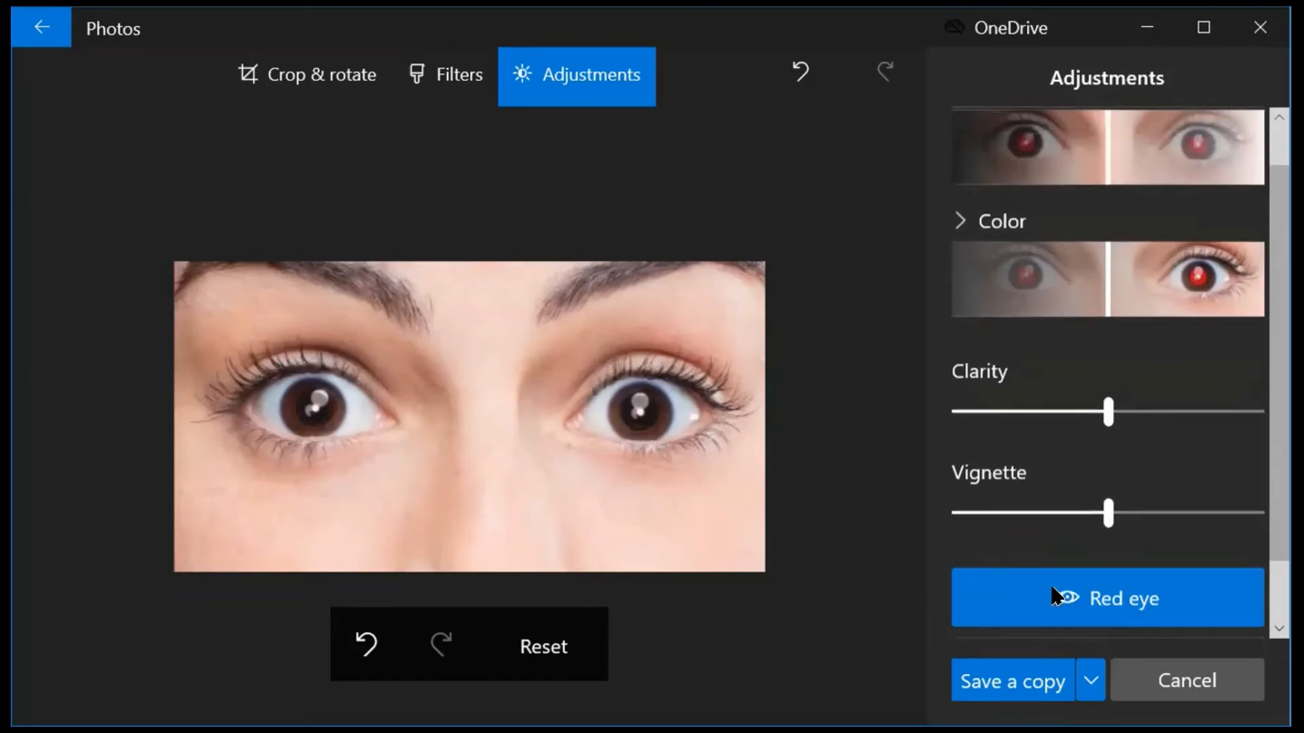
pyautogui.scroll(-1, 1047, 589)
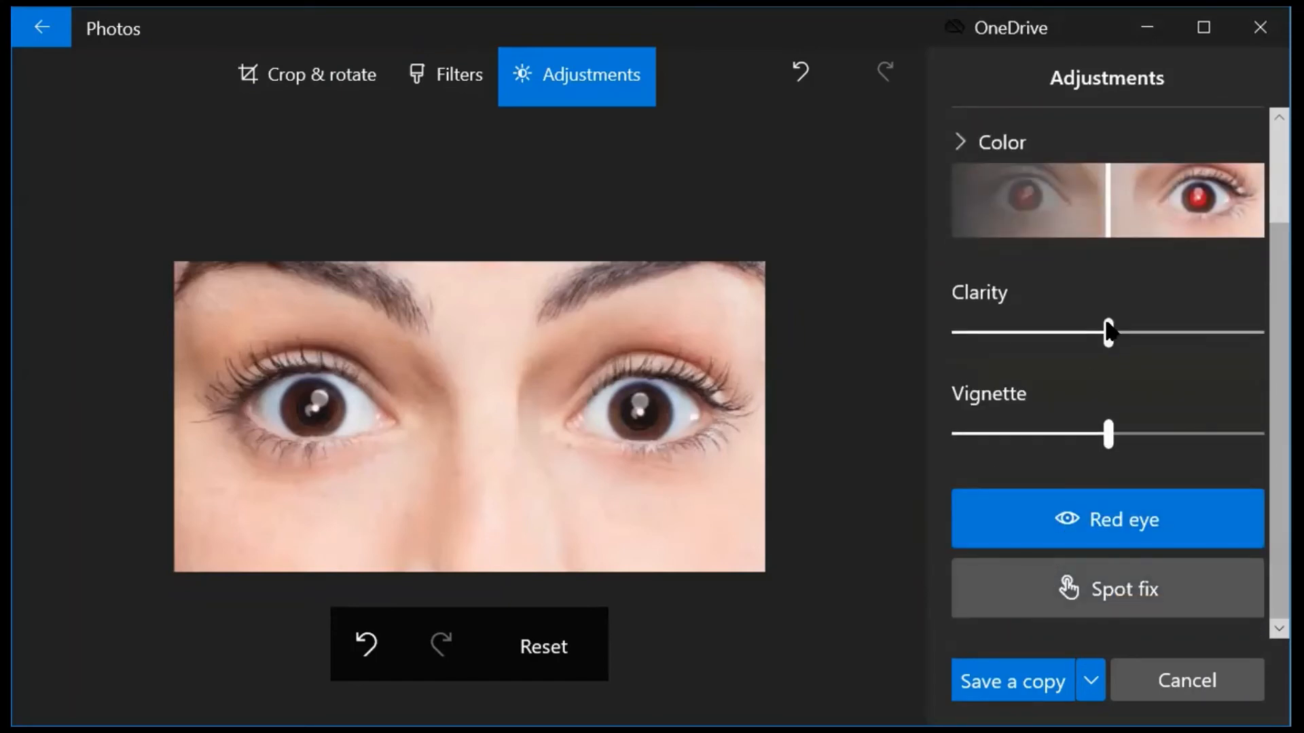
pyautogui.moveTo(1106, 321)
pyautogui.mouseDown()
pyautogui.moveTo(1202, 329)
pyautogui.moveTo(987, 331)
pyautogui.moveTo(954, 348)
pyautogui.moveTo(999, 330)
pyautogui.moveTo(1118, 337)
pyautogui.moveTo(1104, 337)
pyautogui.mouseUp()
pyautogui.moveTo(1106, 426)
pyautogui.mouseDown()
pyautogui.moveTo(961, 427)
pyautogui.moveTo(1103, 440)
pyautogui.mouseUp()
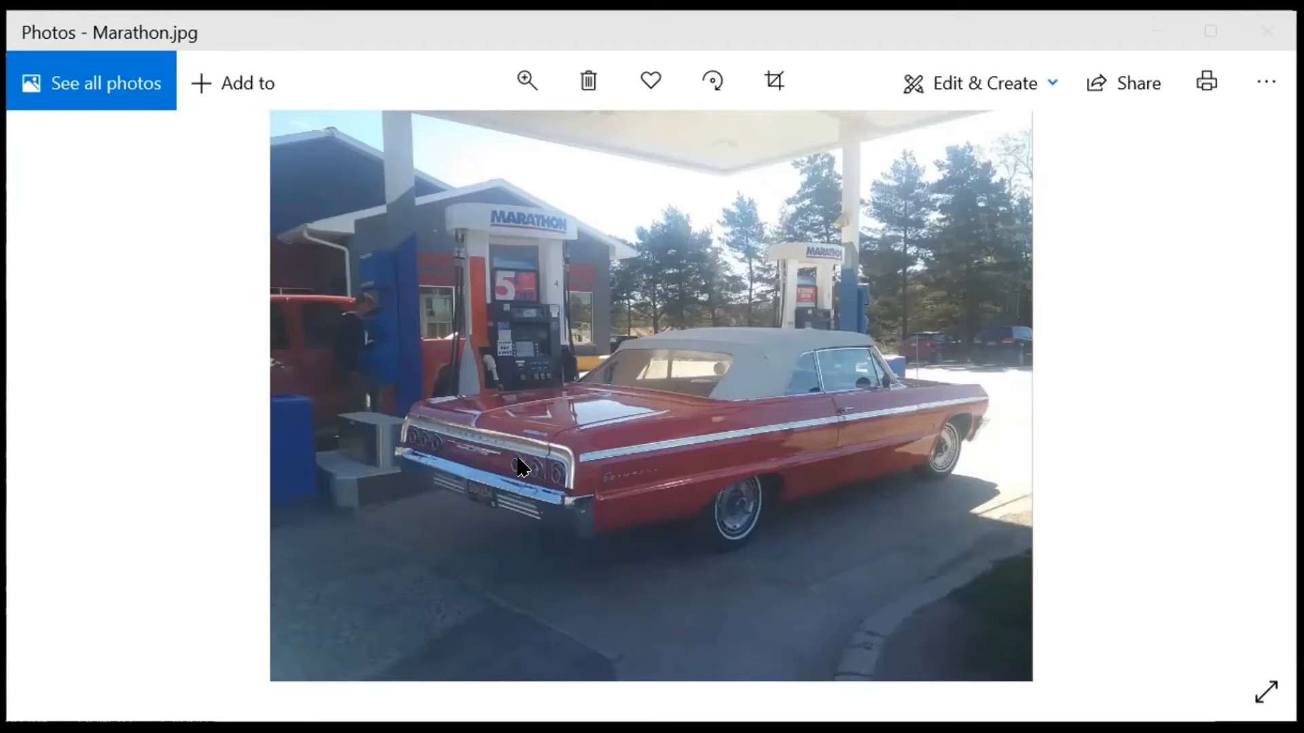
# - Open the Marathon.jpg car photo for editing and expand the detailed Light adjustments
pyautogui.click(989, 79)
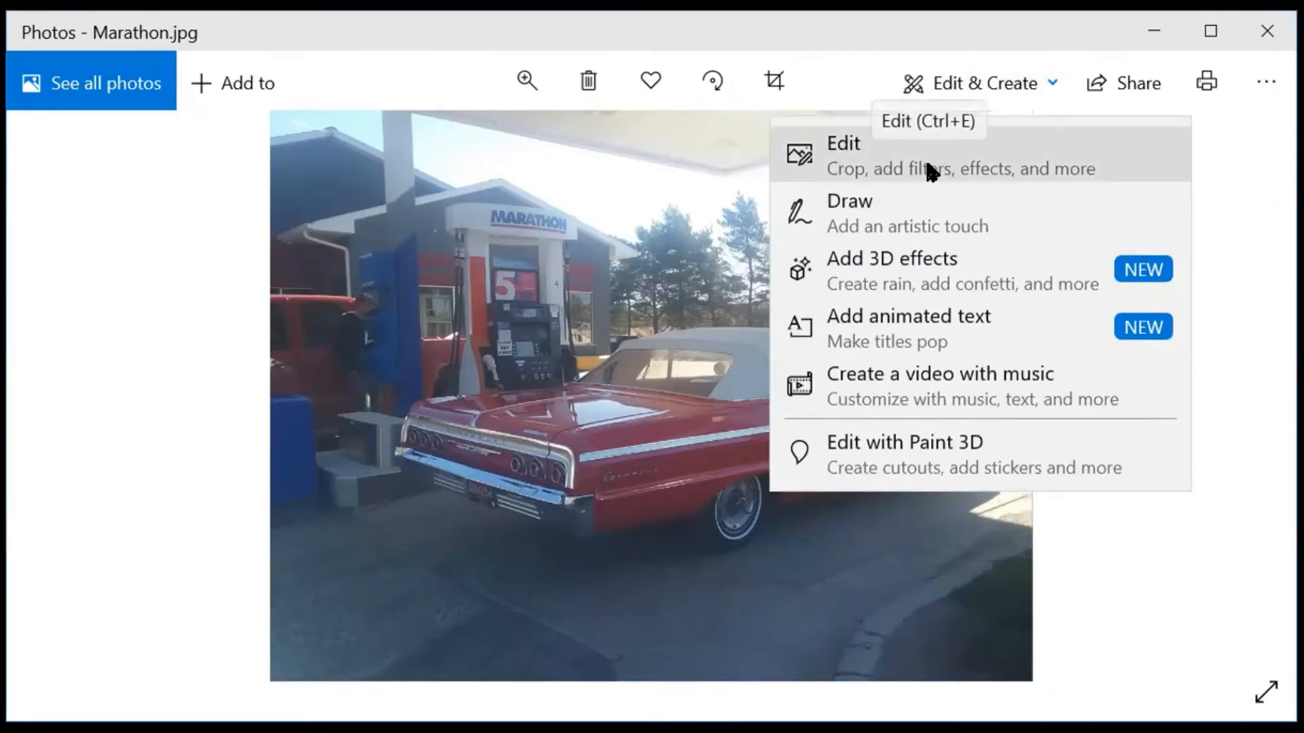
pyautogui.click(927, 168)
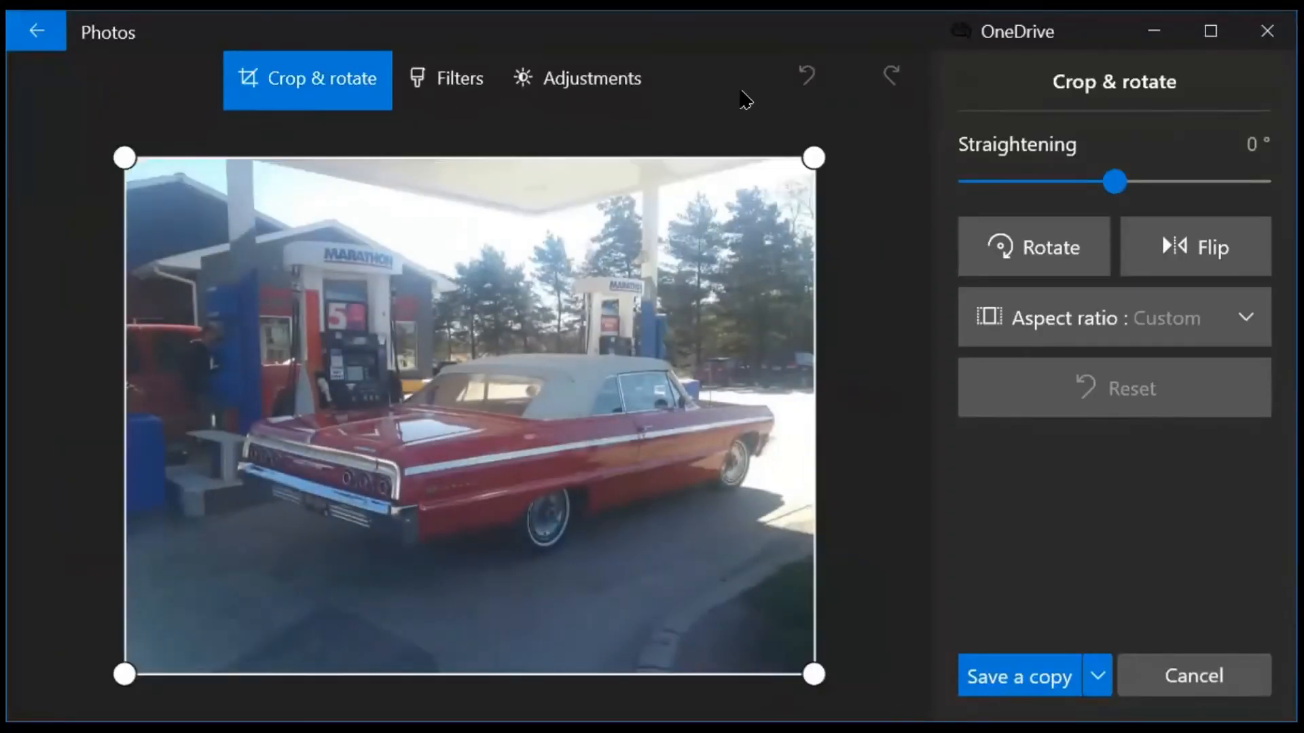
pyautogui.click(582, 85)
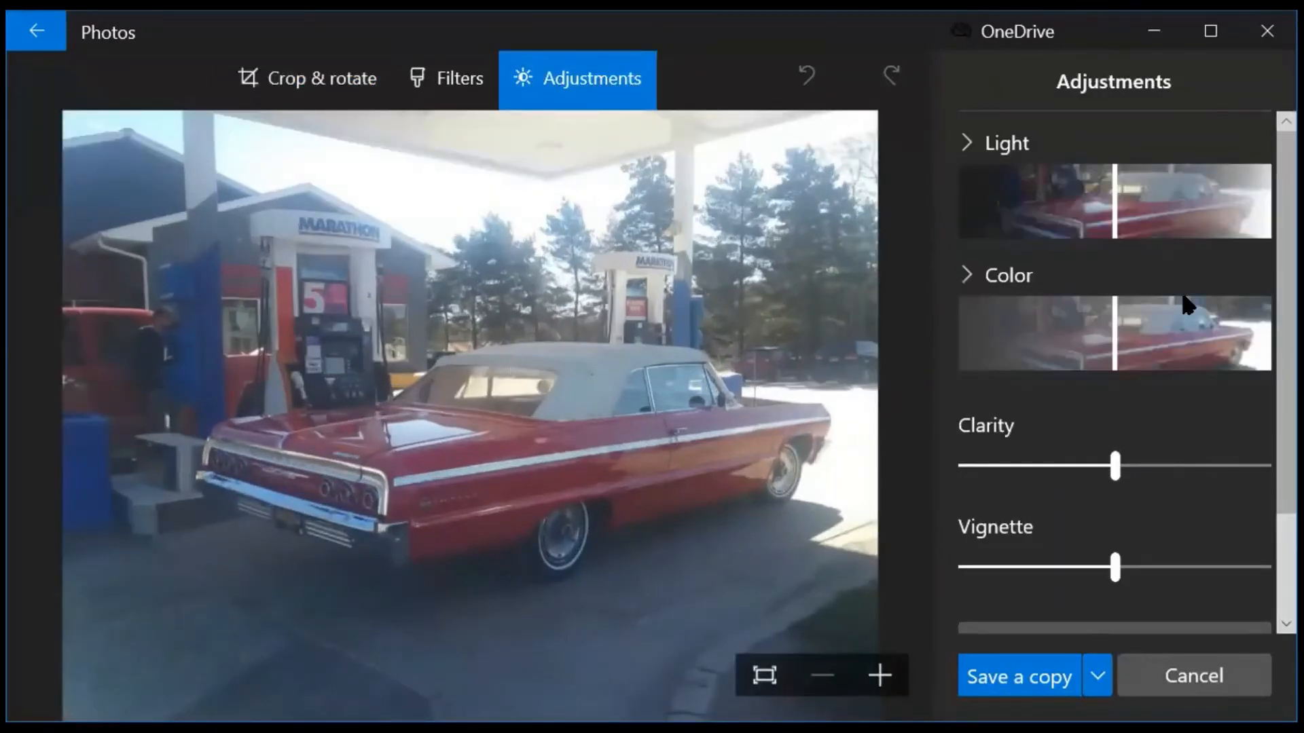
pyautogui.click(967, 143)
pyautogui.moveTo(1108, 182)
pyautogui.mouseDown()
pyautogui.moveTo(1173, 180)
pyautogui.moveTo(1008, 182)
pyautogui.moveTo(1114, 197)
pyautogui.mouseUp()
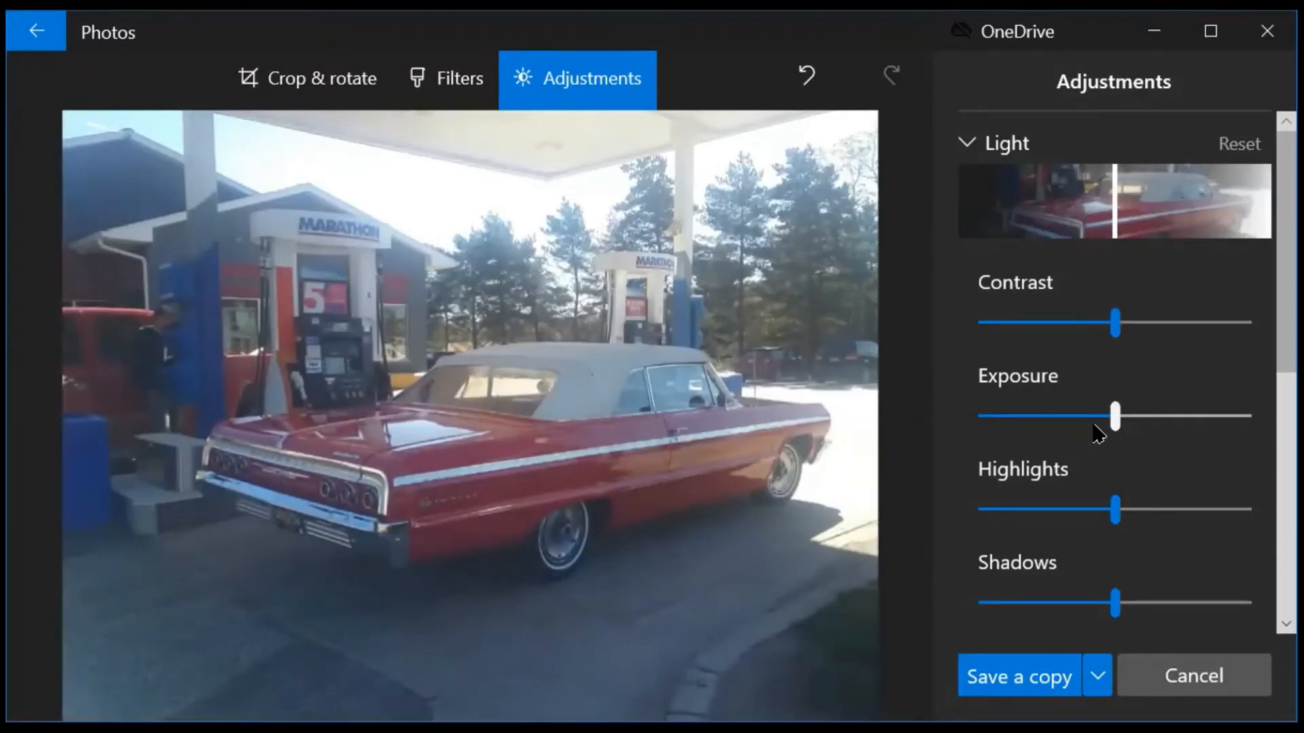
# - Lower the photo's Exposure, set Shadows to -40, and moderately raise Highlights and Contrast
pyautogui.moveTo(1114, 414); pyautogui.dragTo(1064, 415)
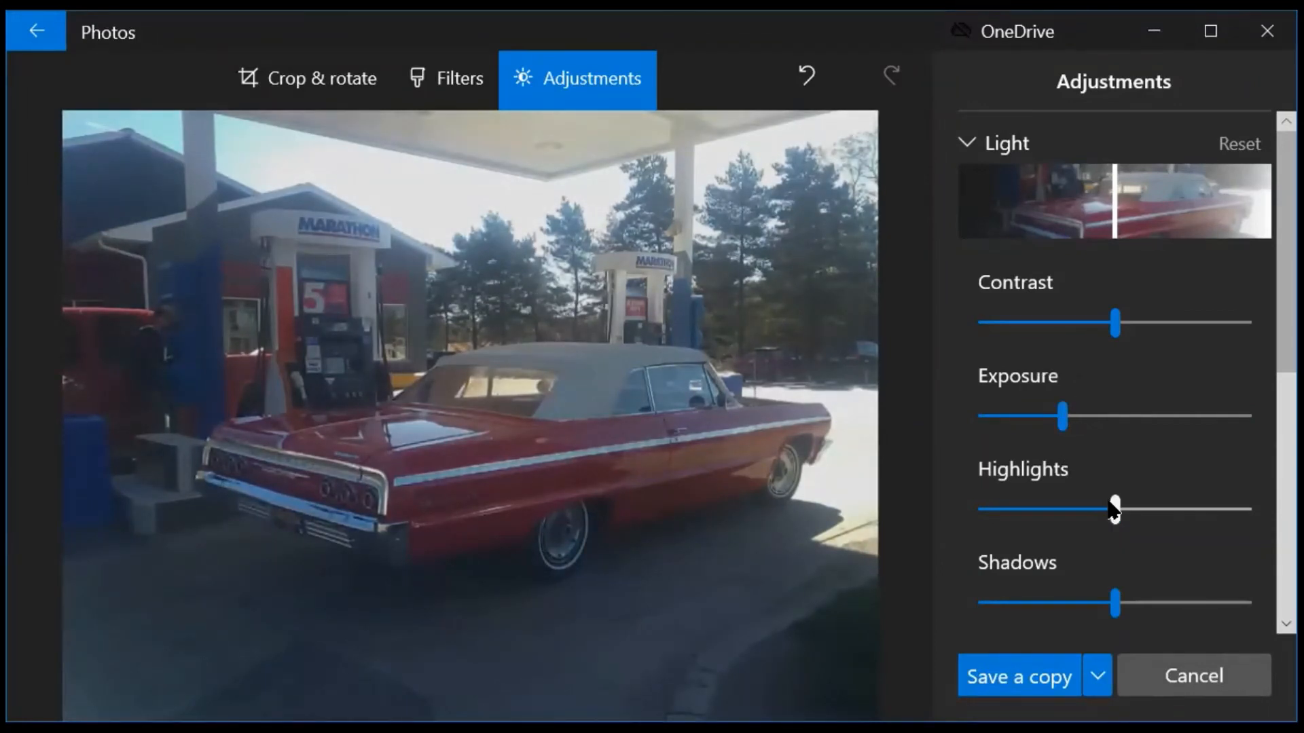
pyautogui.moveTo(1114, 509); pyautogui.dragTo(1173, 510)
pyautogui.moveTo(1109, 588); pyautogui.dragTo(1063, 602)
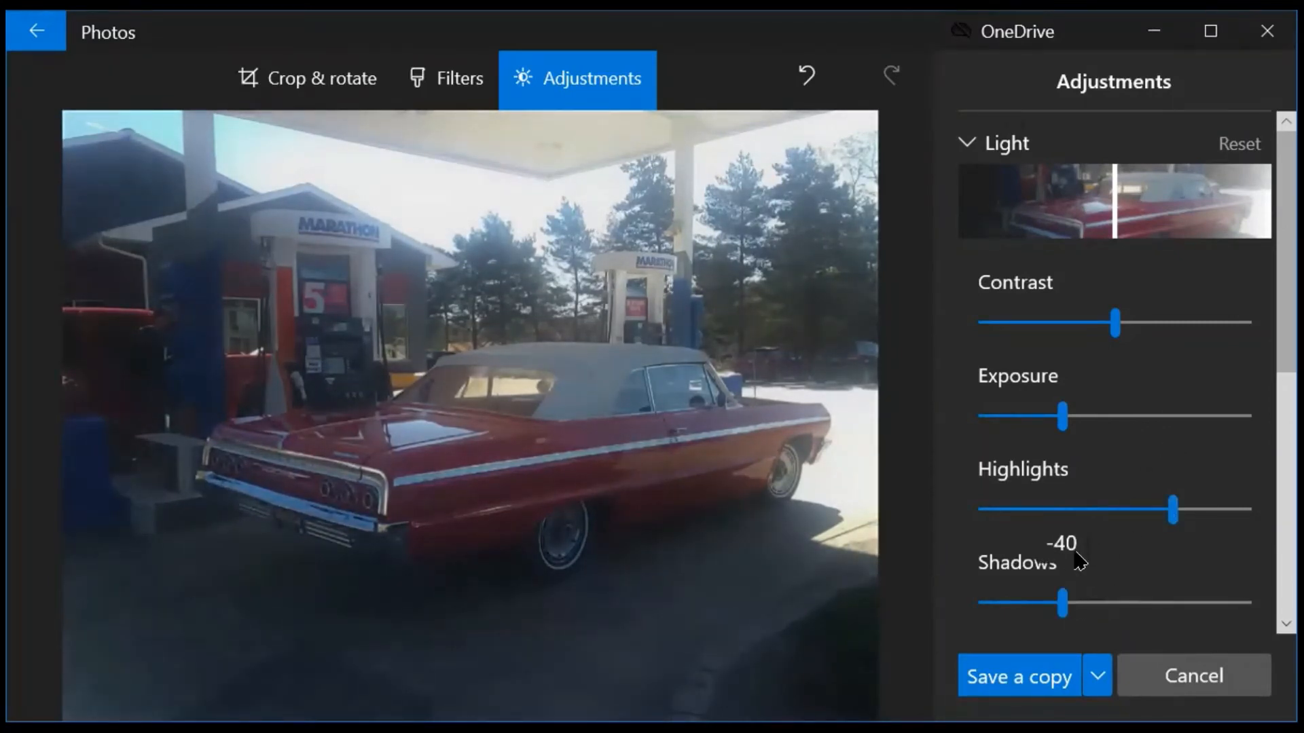
pyautogui.moveTo(1114, 325); pyautogui.dragTo(1152, 326)
# - Reduce the photo's overall Color level slightly
pyautogui.scroll(-3, 1094, 373)
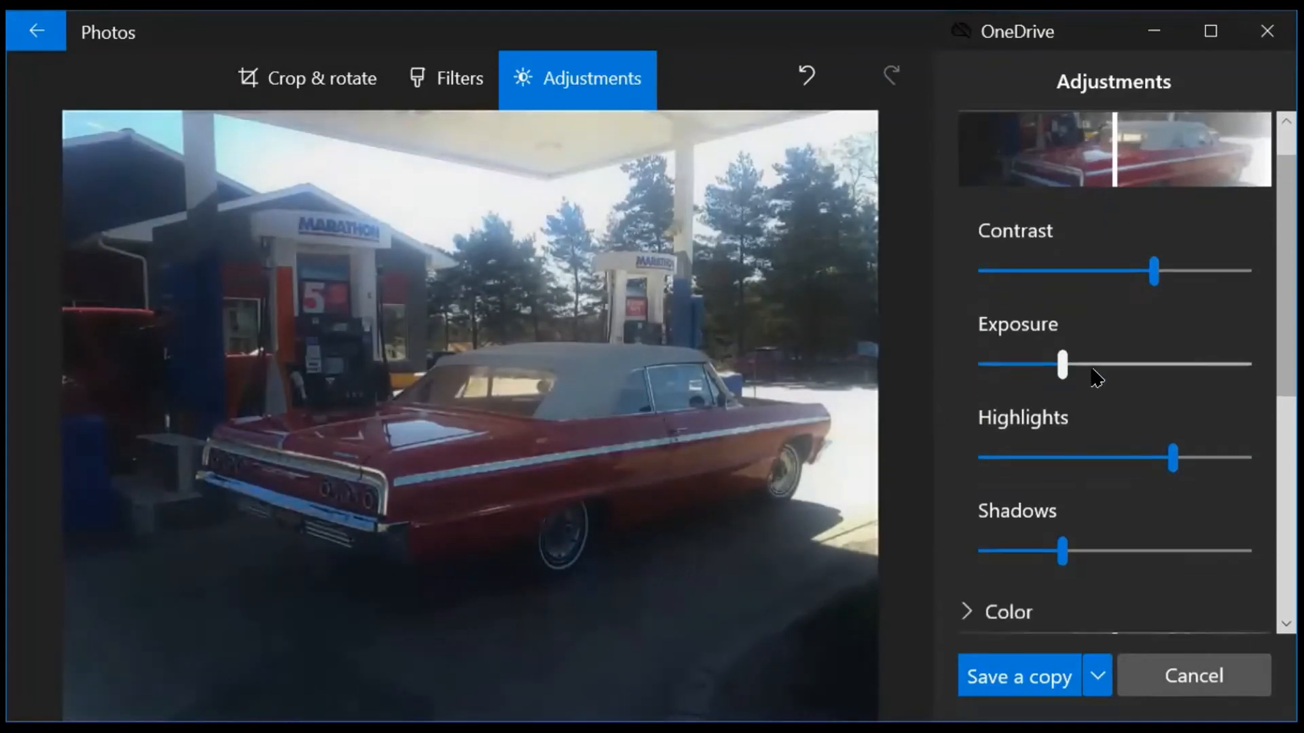
pyautogui.scroll(-3, 1090, 385)
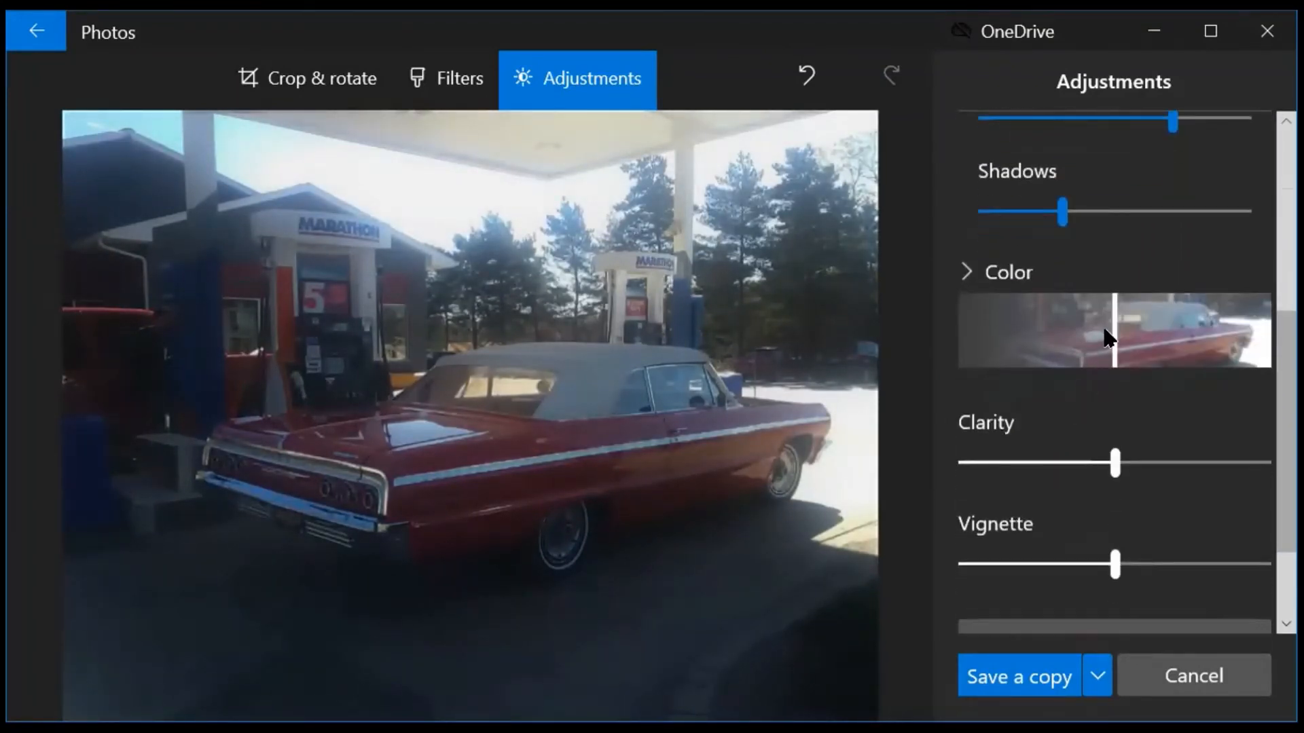
pyautogui.moveTo(1107, 337)
pyautogui.mouseDown()
pyautogui.moveTo(1176, 330)
pyautogui.moveTo(1050, 336)
pyautogui.moveTo(1124, 342)
pyautogui.moveTo(1101, 338)
pyautogui.mouseUp()
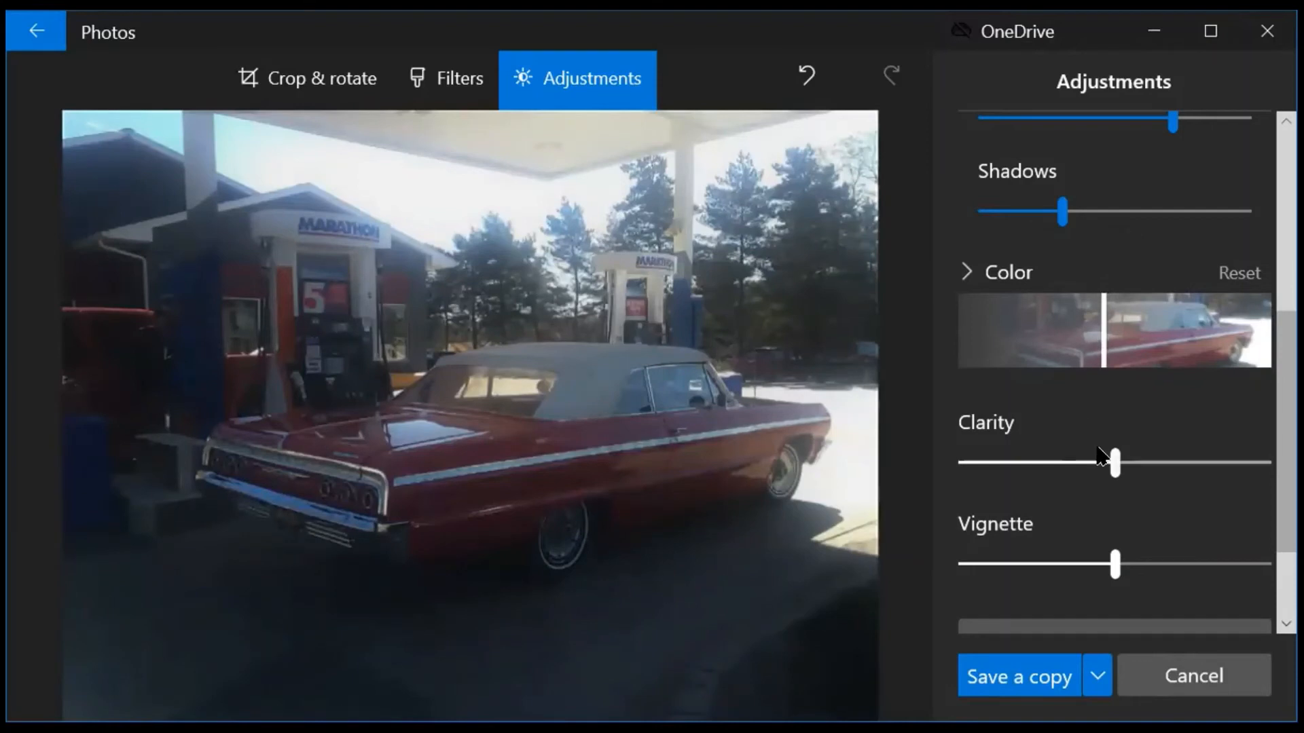
# - Raise Clarity well above the midpoint, judging the effect on the car's Impala lettering and taillights up close
pyautogui.moveTo(1115, 463); pyautogui.dragTo(1115, 463)
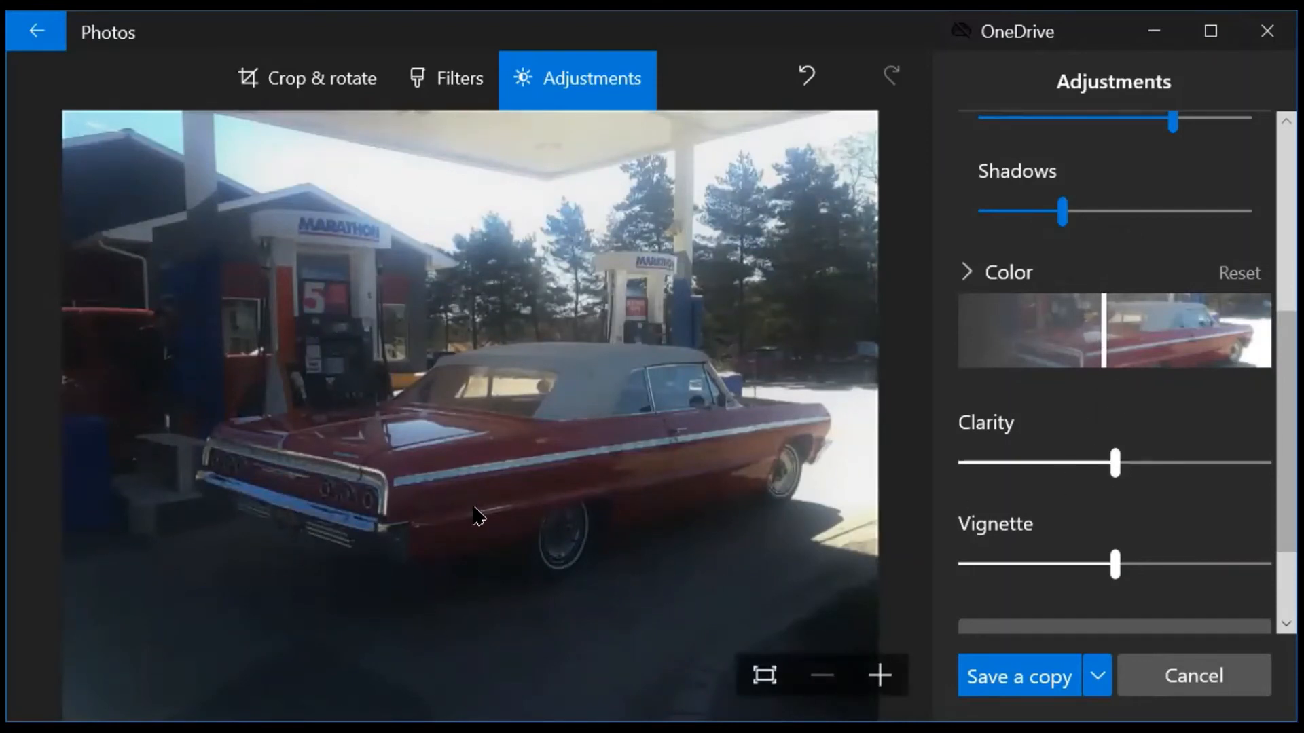
pyautogui.scroll(5, 479, 511)
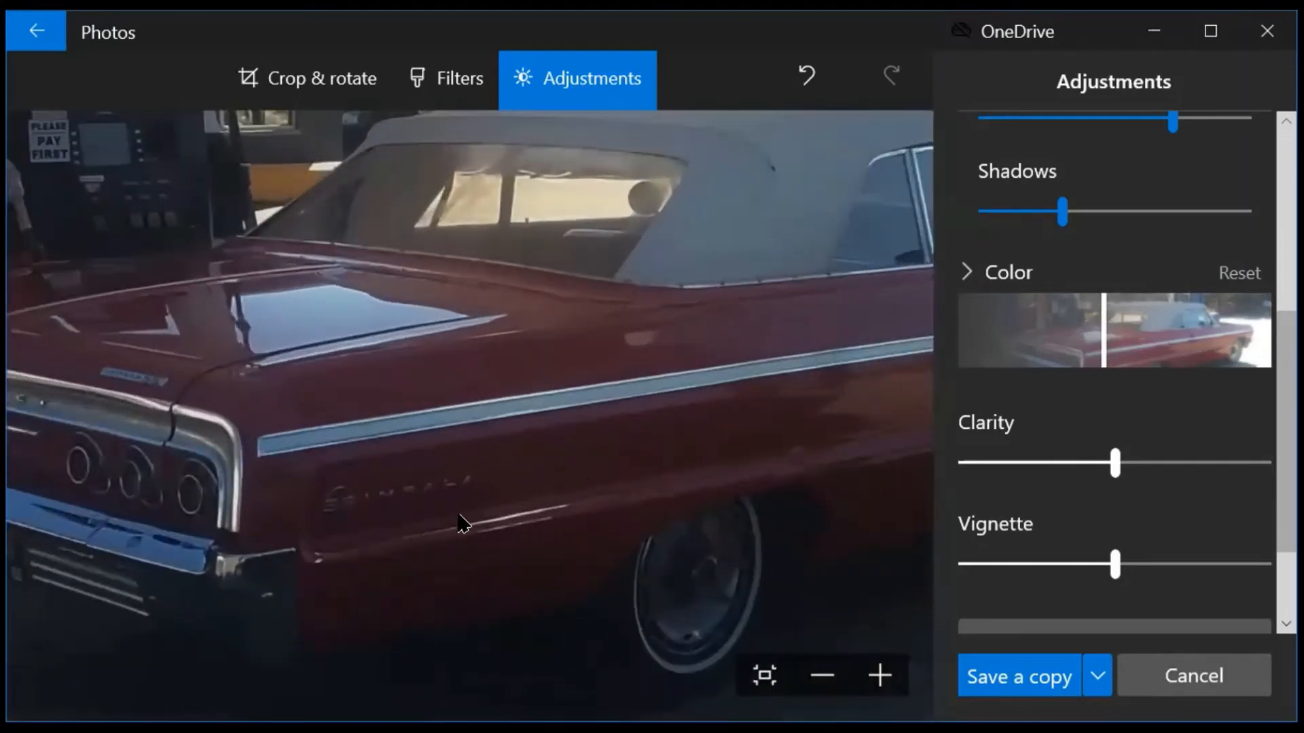
pyautogui.moveTo(457, 524); pyautogui.dragTo(568, 466)
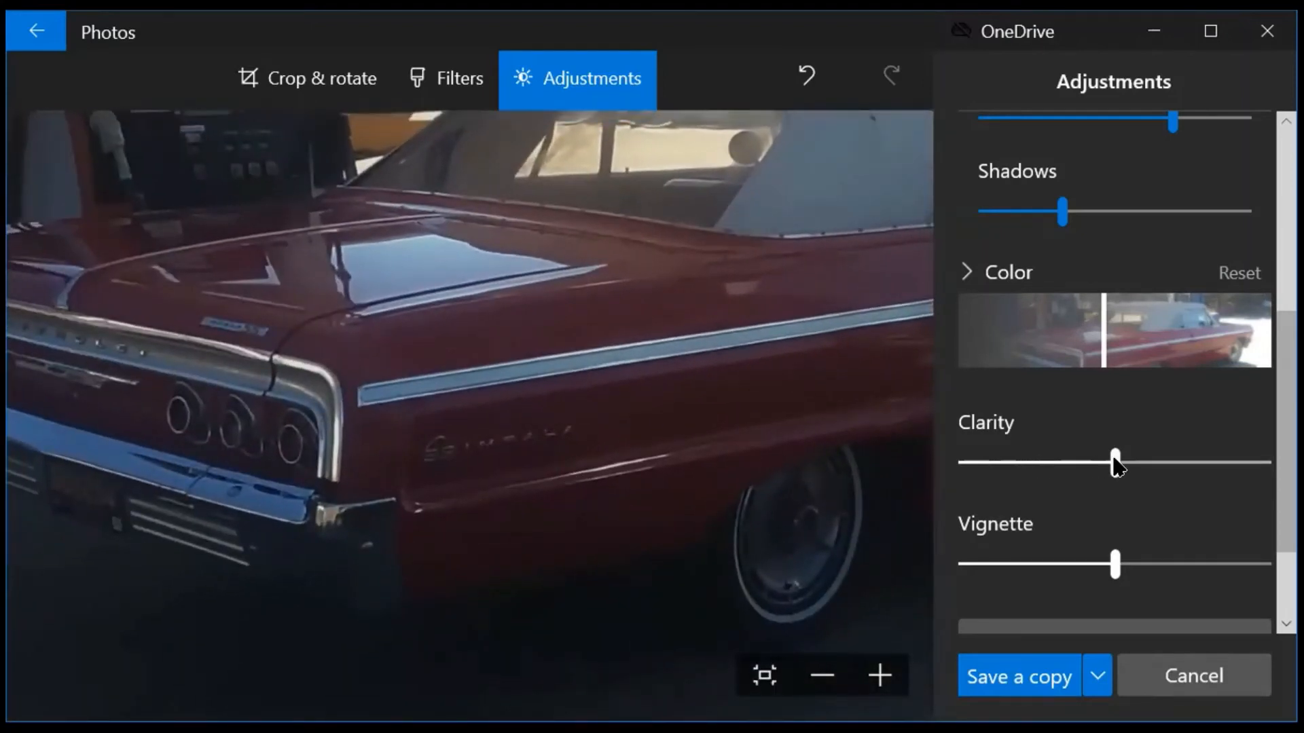
pyautogui.moveTo(1115, 463); pyautogui.dragTo(1200, 462)
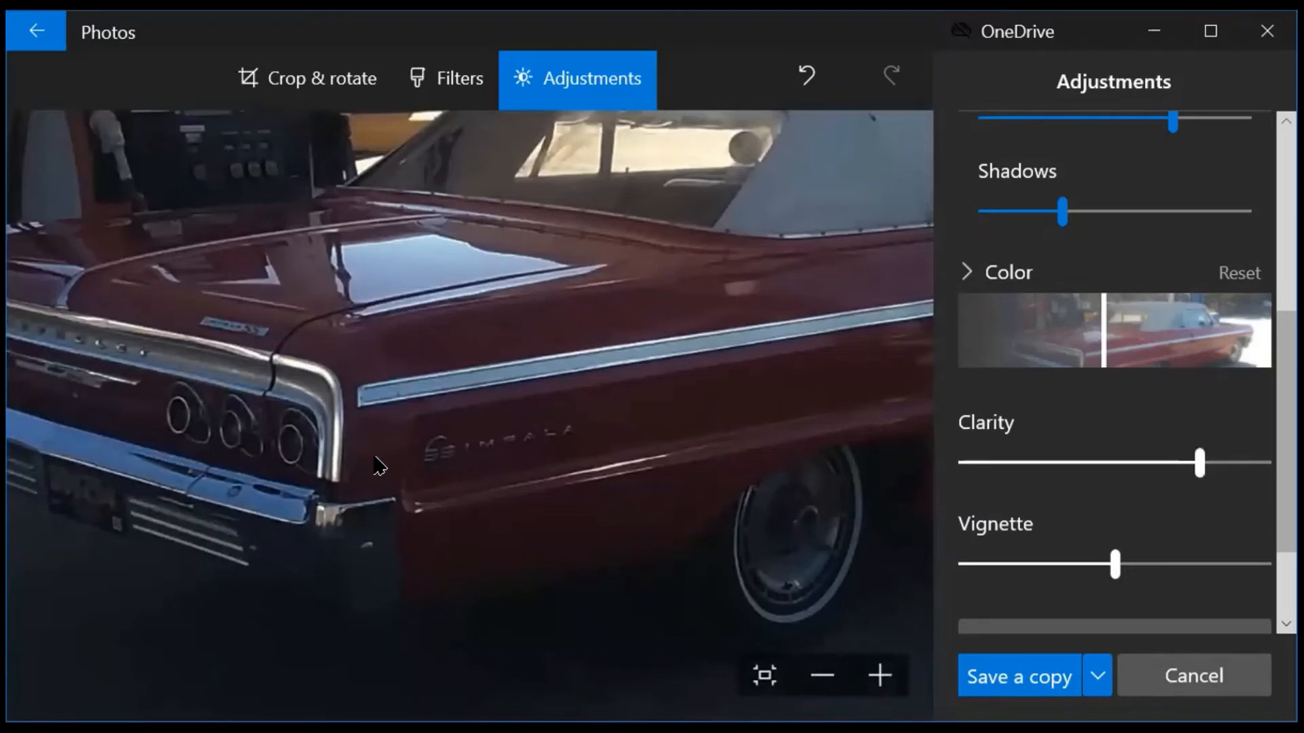
pyautogui.moveTo(1199, 463)
pyautogui.mouseDown()
pyautogui.moveTo(1086, 476)
pyautogui.moveTo(1218, 481)
pyautogui.mouseUp()
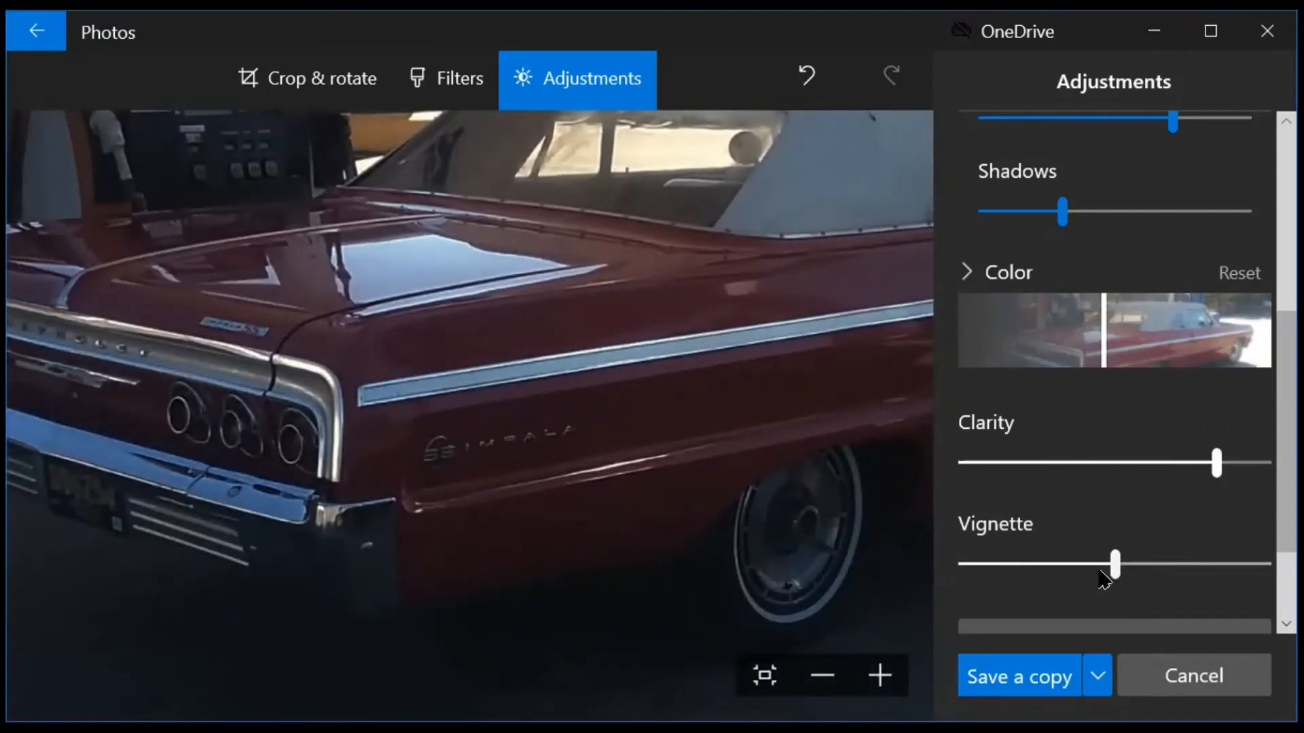
# - Refine the Light settings by raising Contrast, Exposure and Highlights a little and lowering Shadows further
pyautogui.scroll(-2, 1091, 548)
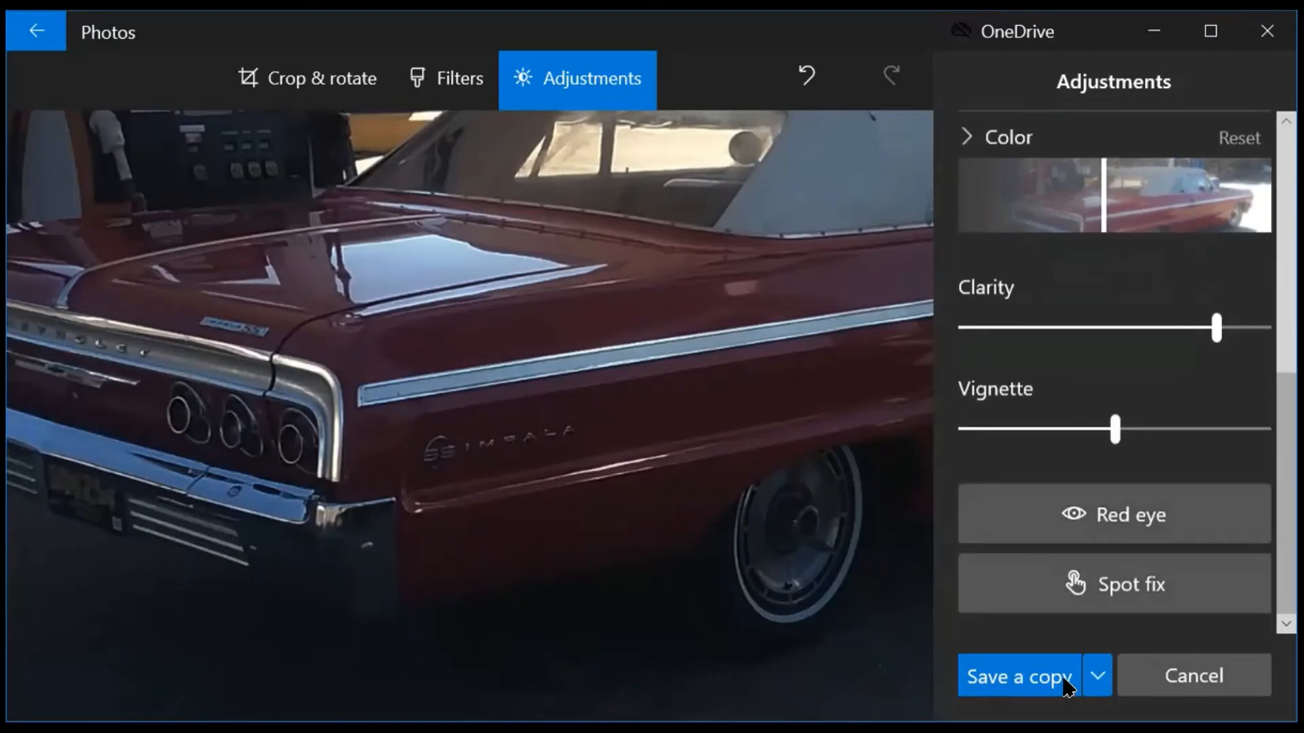
pyautogui.scroll(7, 1114, 442)
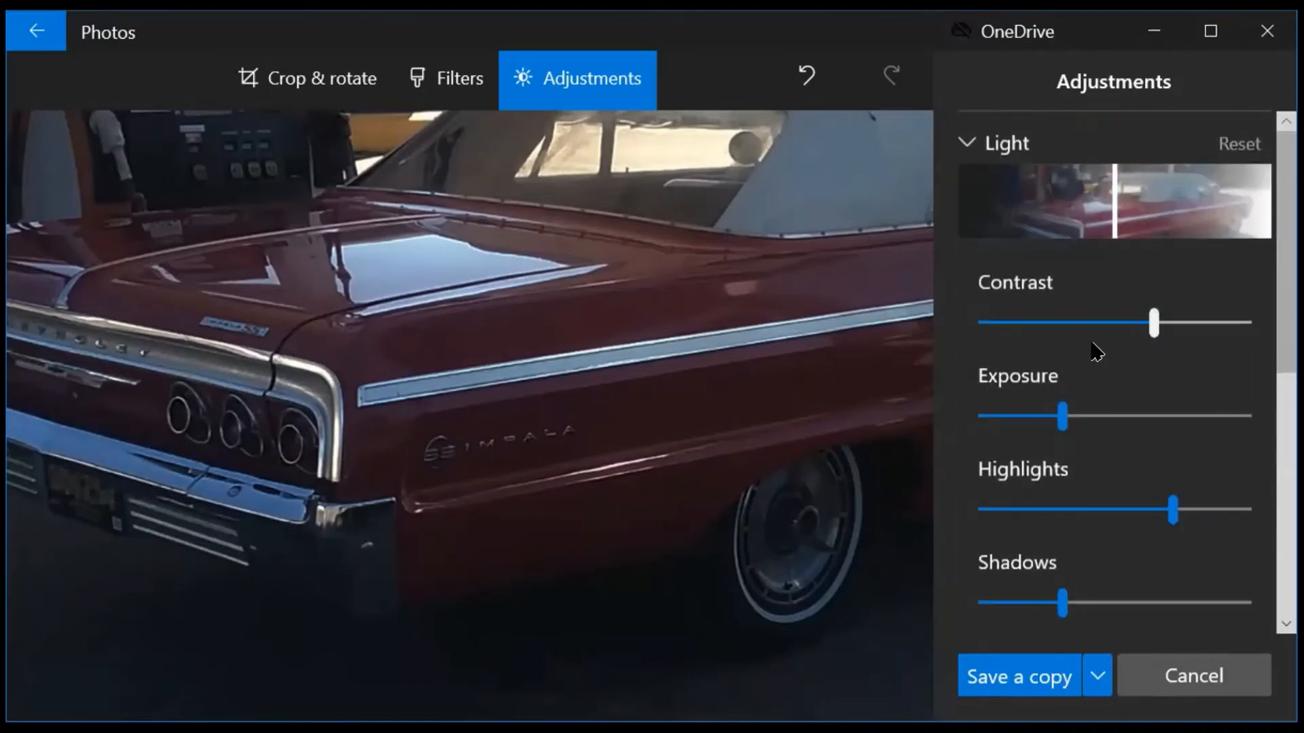
pyautogui.scroll(-5, 654, 338)
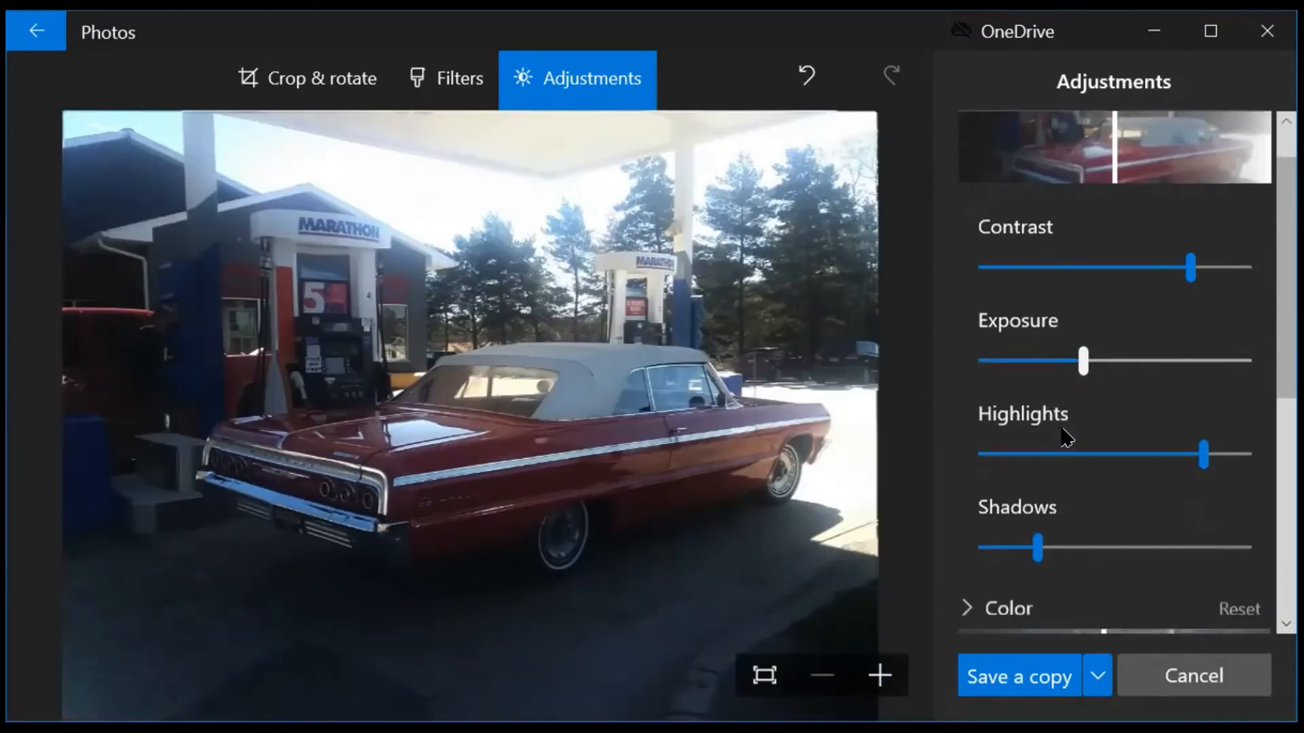
# - Raise the overall Color level above the midpoint and increase its Warmth and Tint slightly
pyautogui.scroll(-4, 1066, 437)
pyautogui.click(1083, 383)
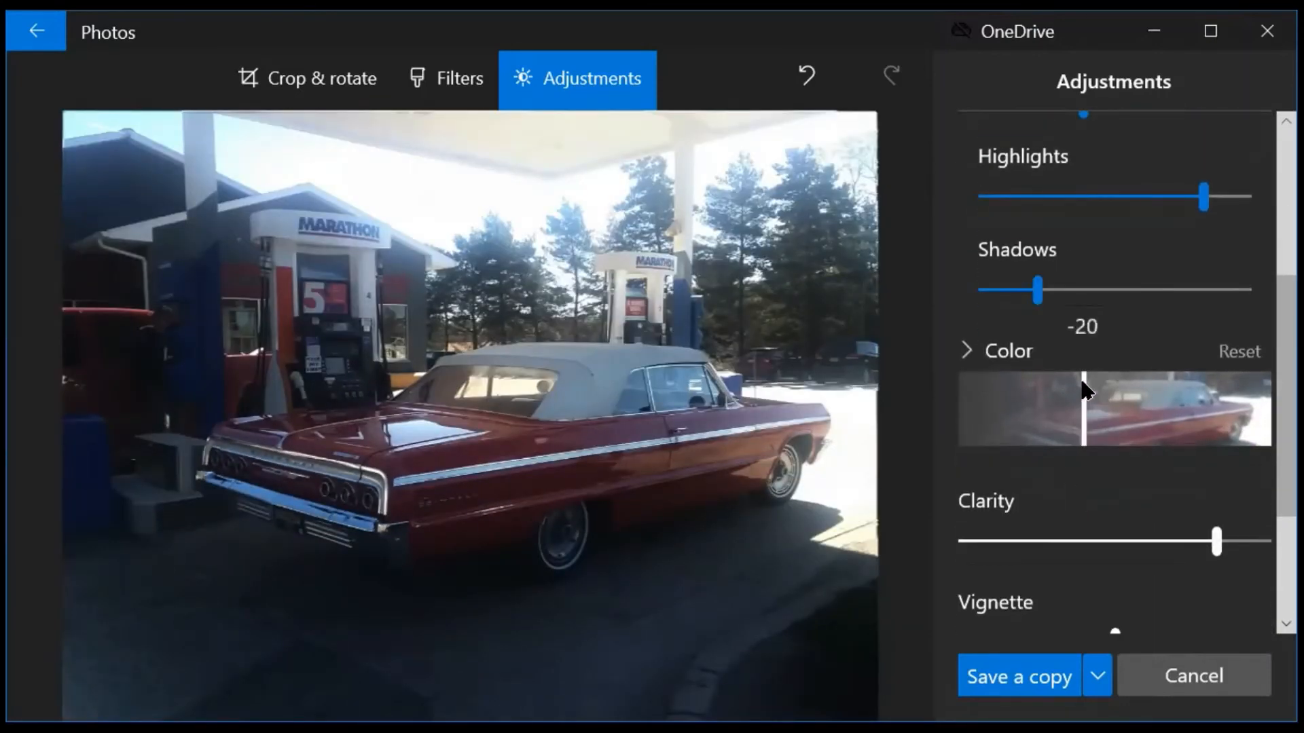
pyautogui.moveTo(1107, 394); pyautogui.dragTo(1158, 412)
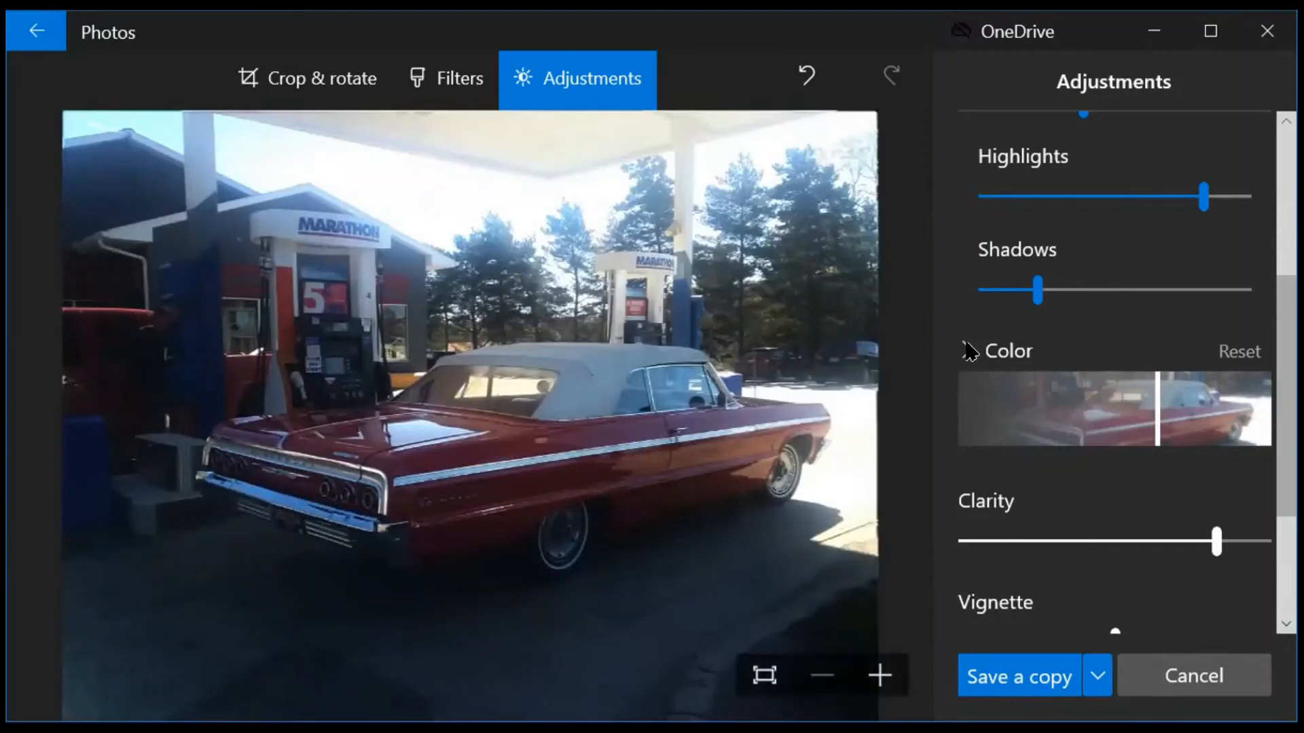
pyautogui.click(967, 349)
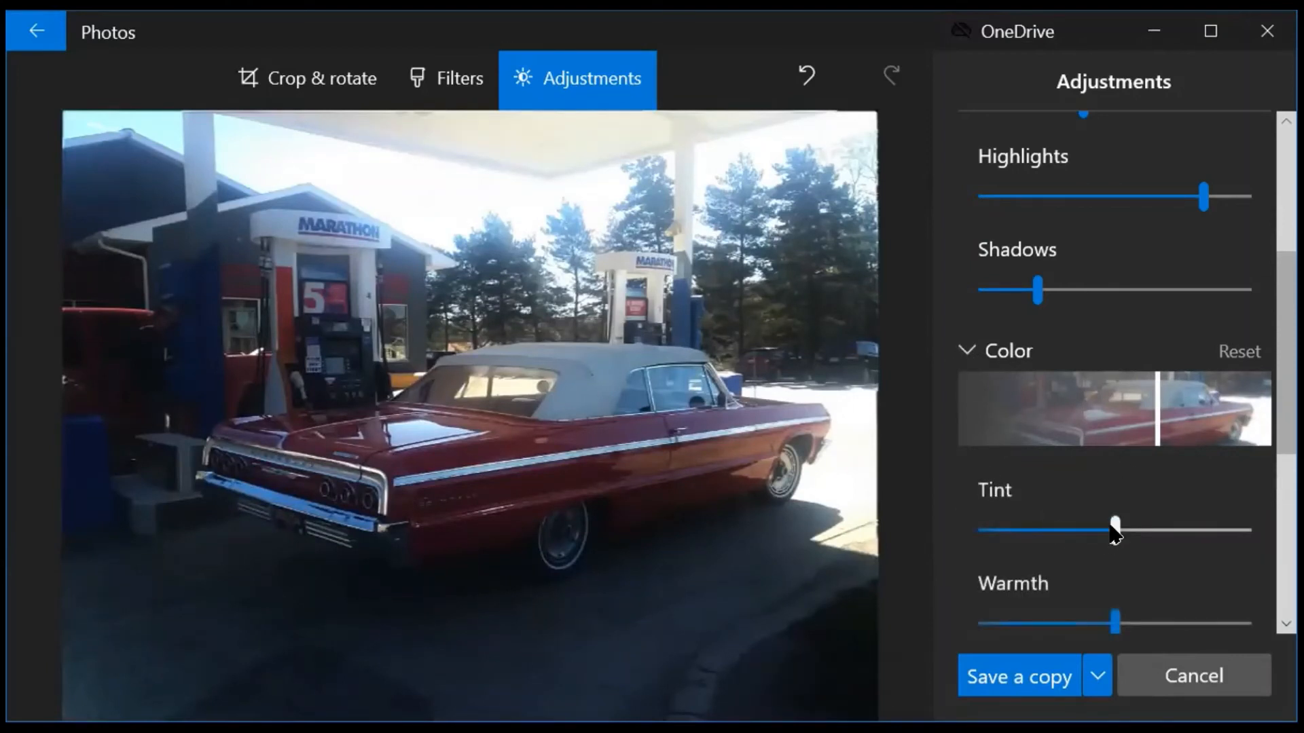
pyautogui.moveTo(1114, 622); pyautogui.dragTo(1139, 614)
pyautogui.moveTo(1116, 529); pyautogui.dragTo(1146, 531)
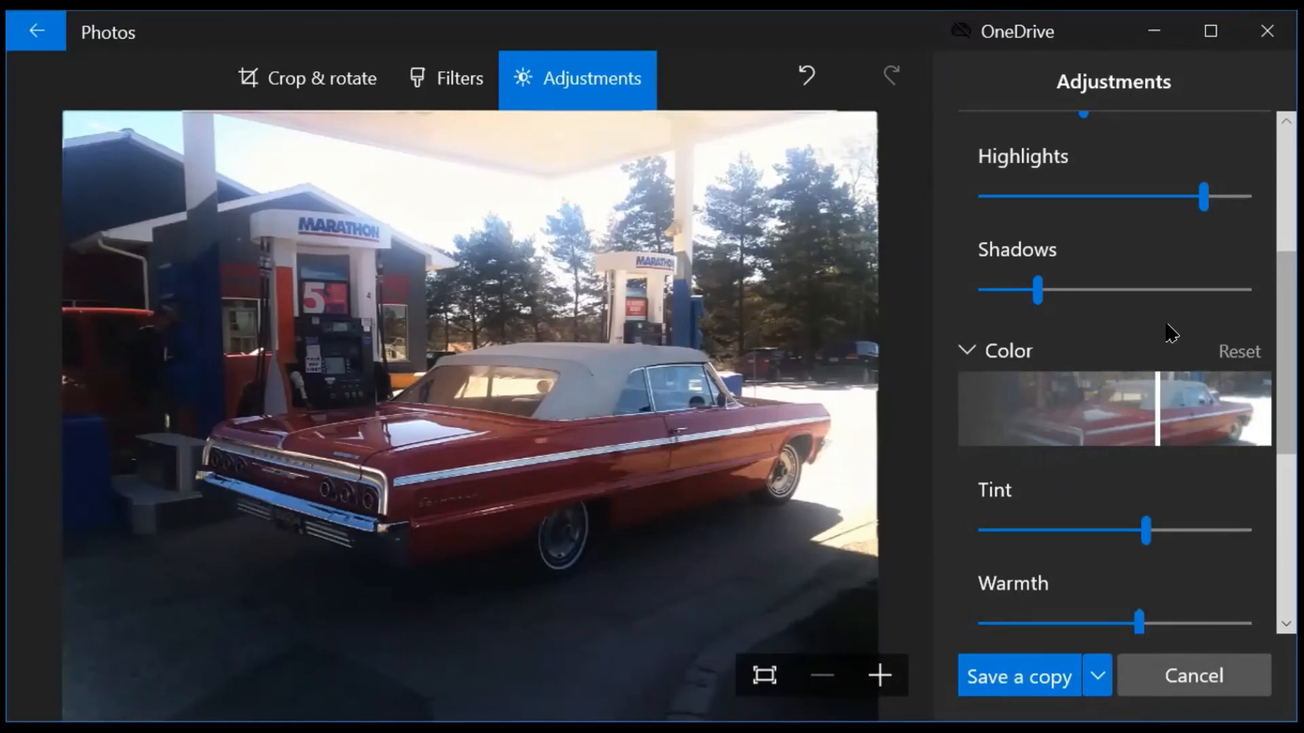
# - Compare the original photo with the edited version by undoing and redoing all adjustments
pyautogui.click(804, 73)
pyautogui.click(886, 80)
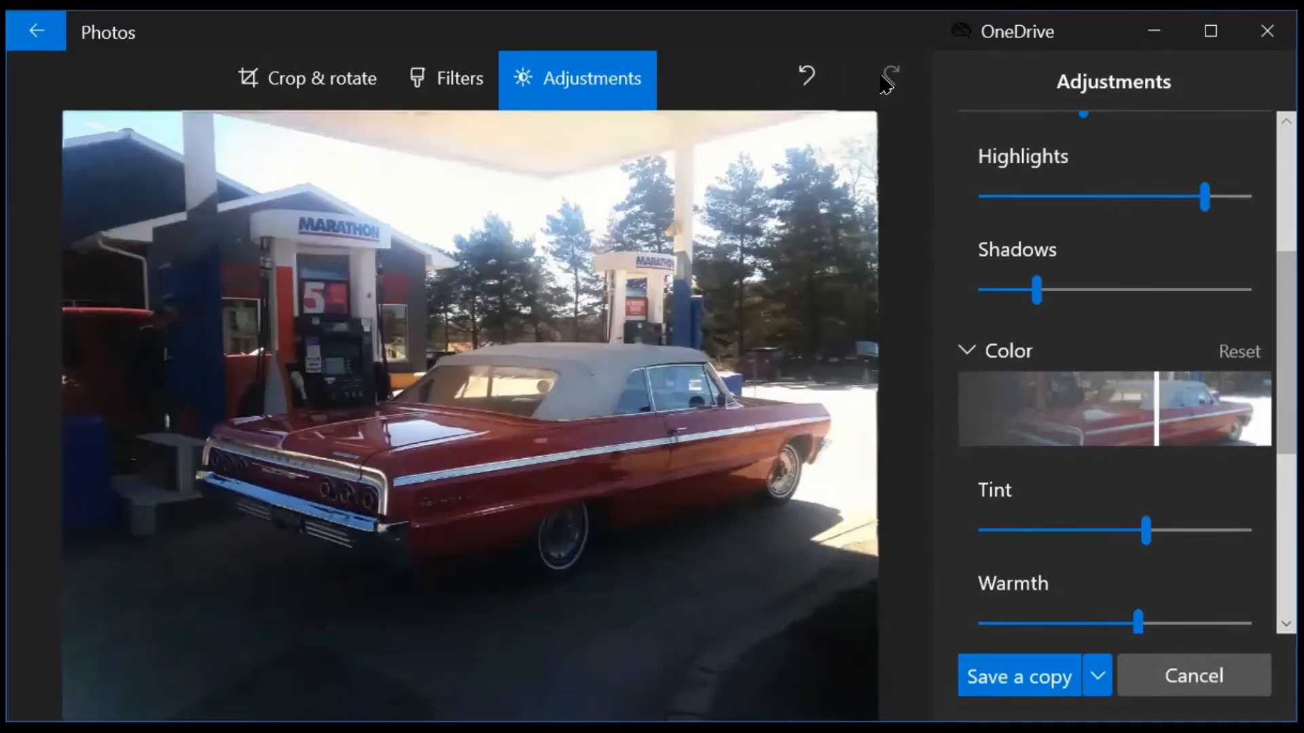
pyautogui.click(804, 75)
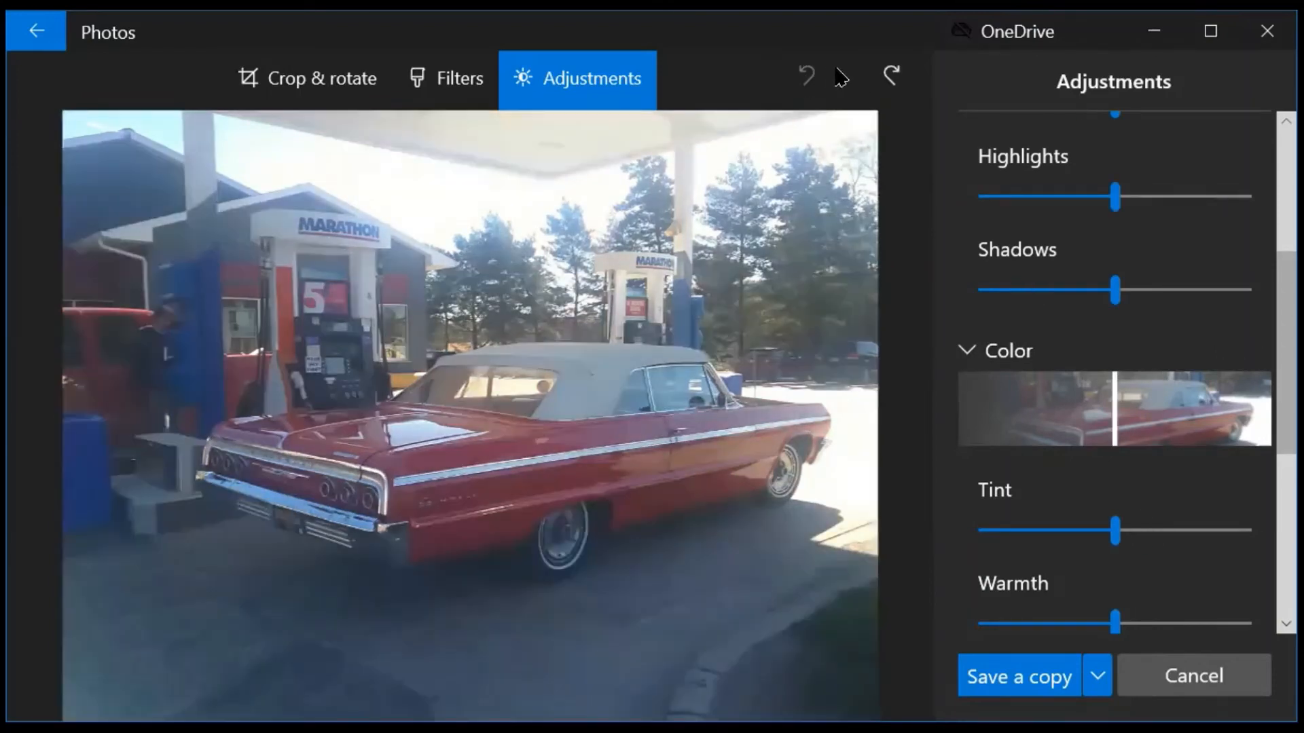
pyautogui.click(887, 80)
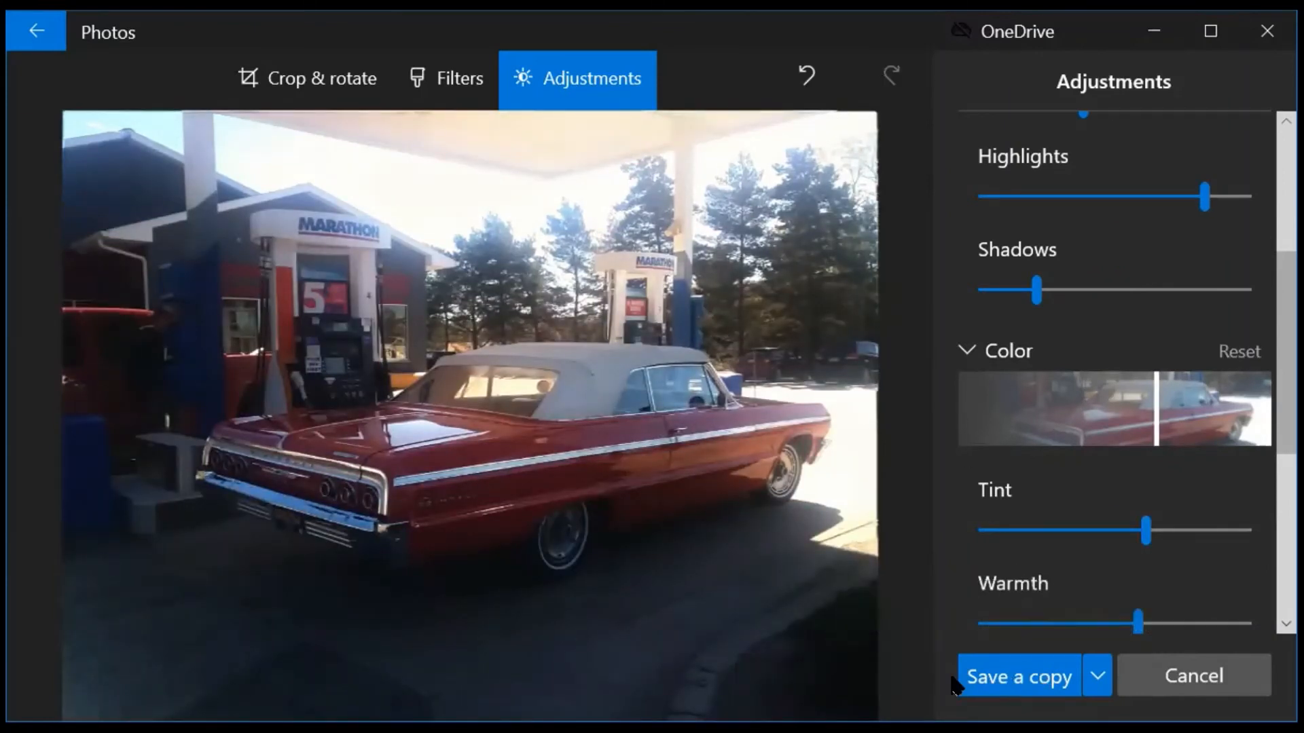
# - Save a copy of the adjusted photo as Marathon edited.jpg in the From Claude folder
pyautogui.click(1028, 676)
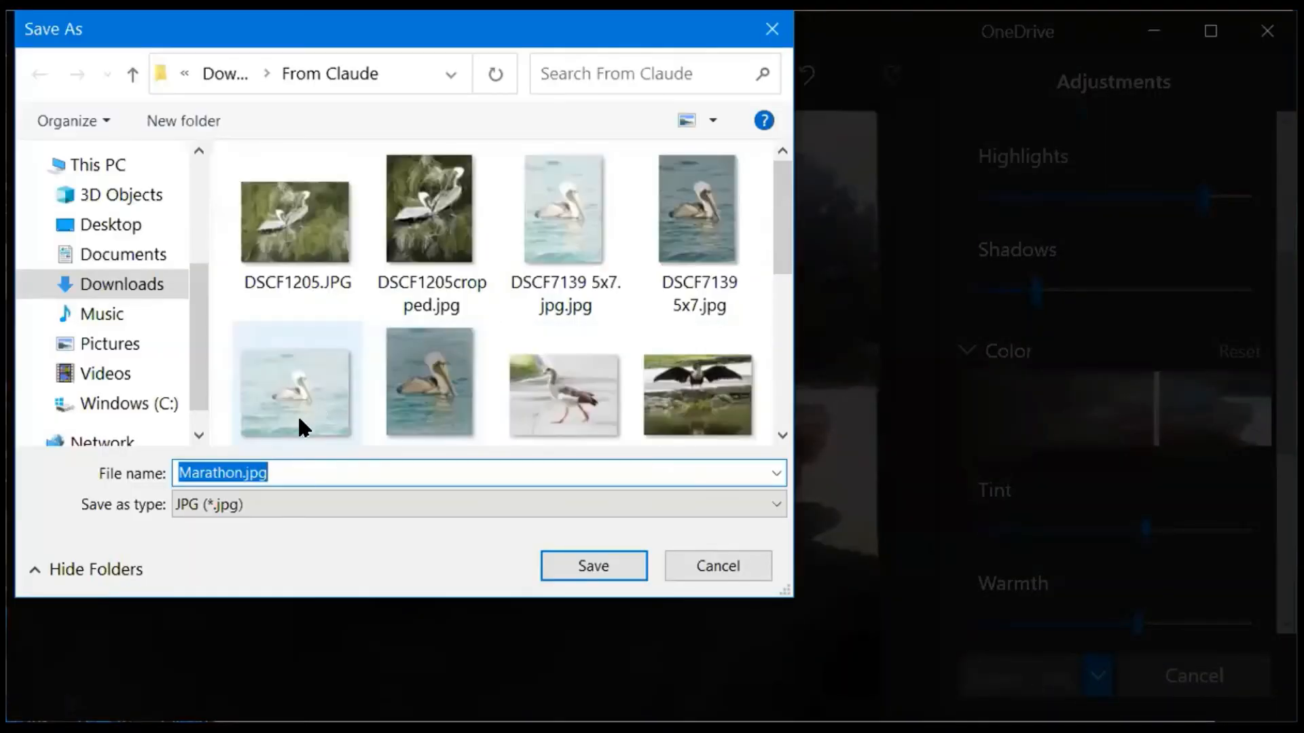
pyautogui.click(244, 474)
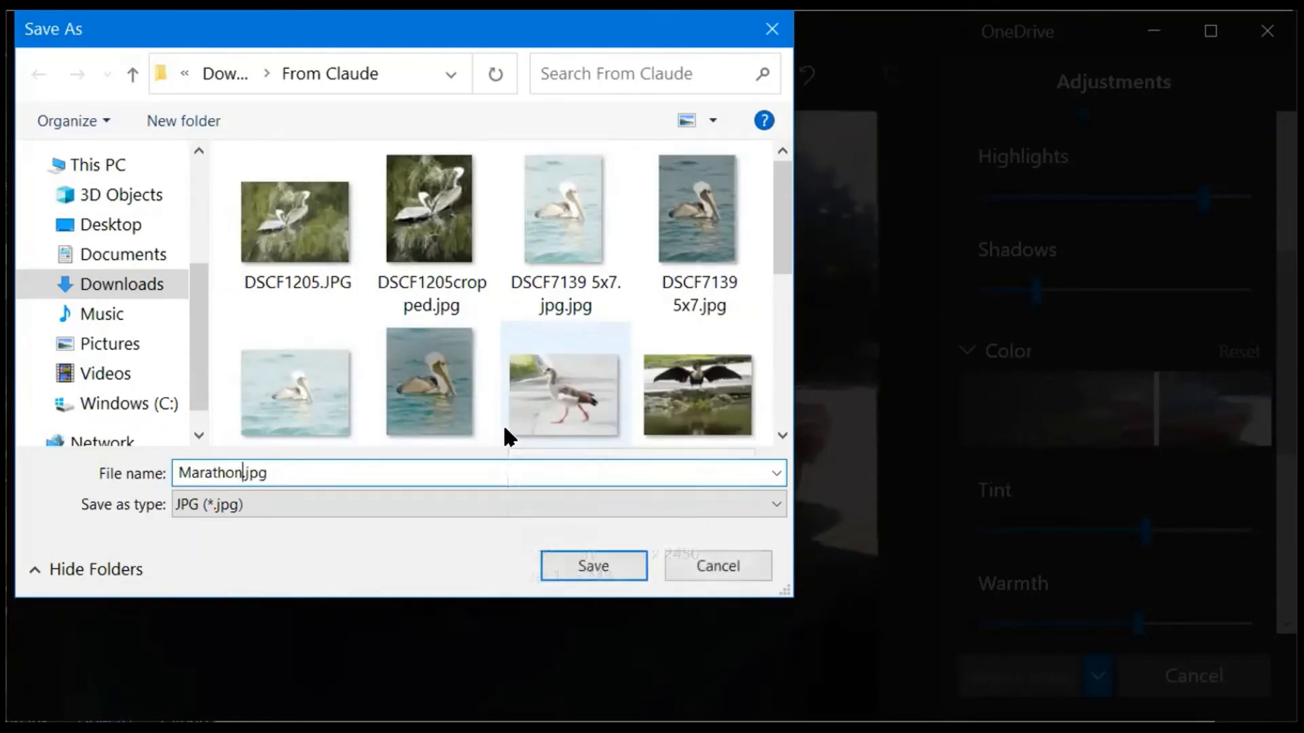
pyautogui.write('edi')
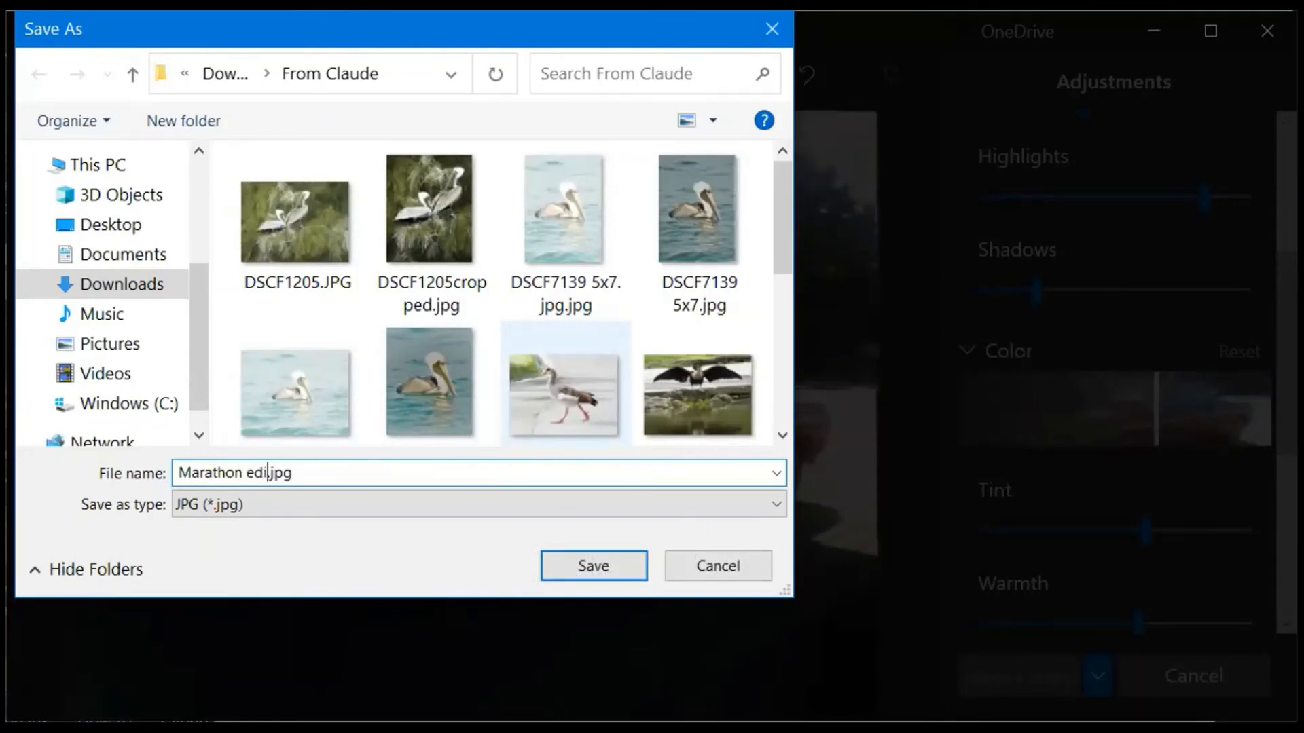
pyautogui.write('ted')
pyautogui.click(628, 571)
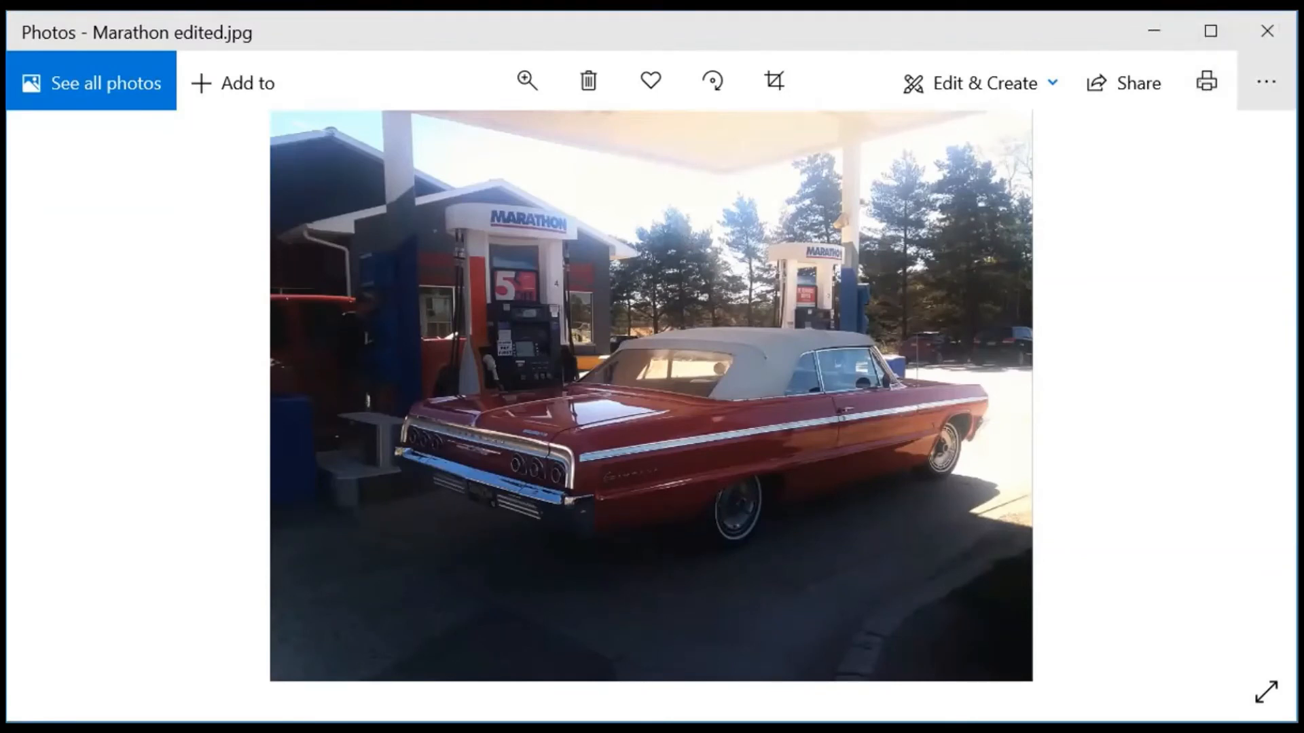
# - Resize the photo to a custom width of 1000 pixels and save the resized copy as Marathon edited small.jpg
pyautogui.click(1260, 80)
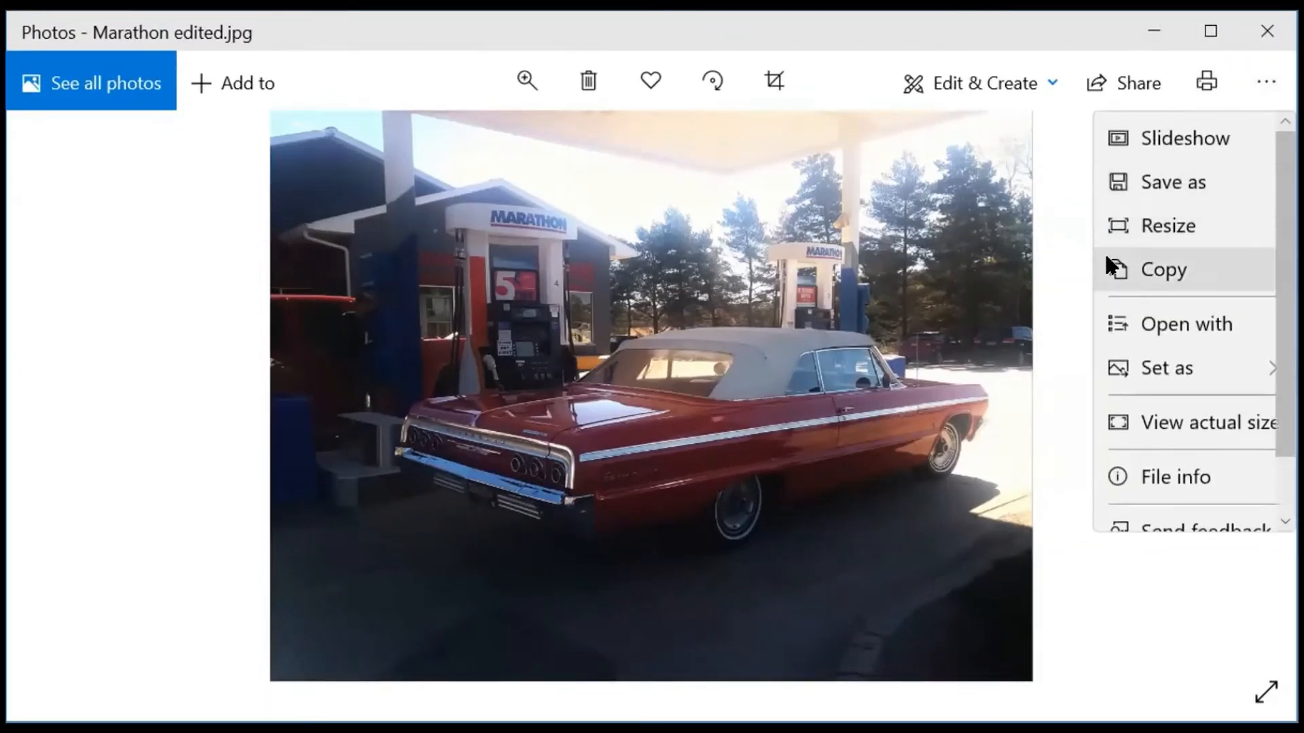
pyautogui.click(1131, 224)
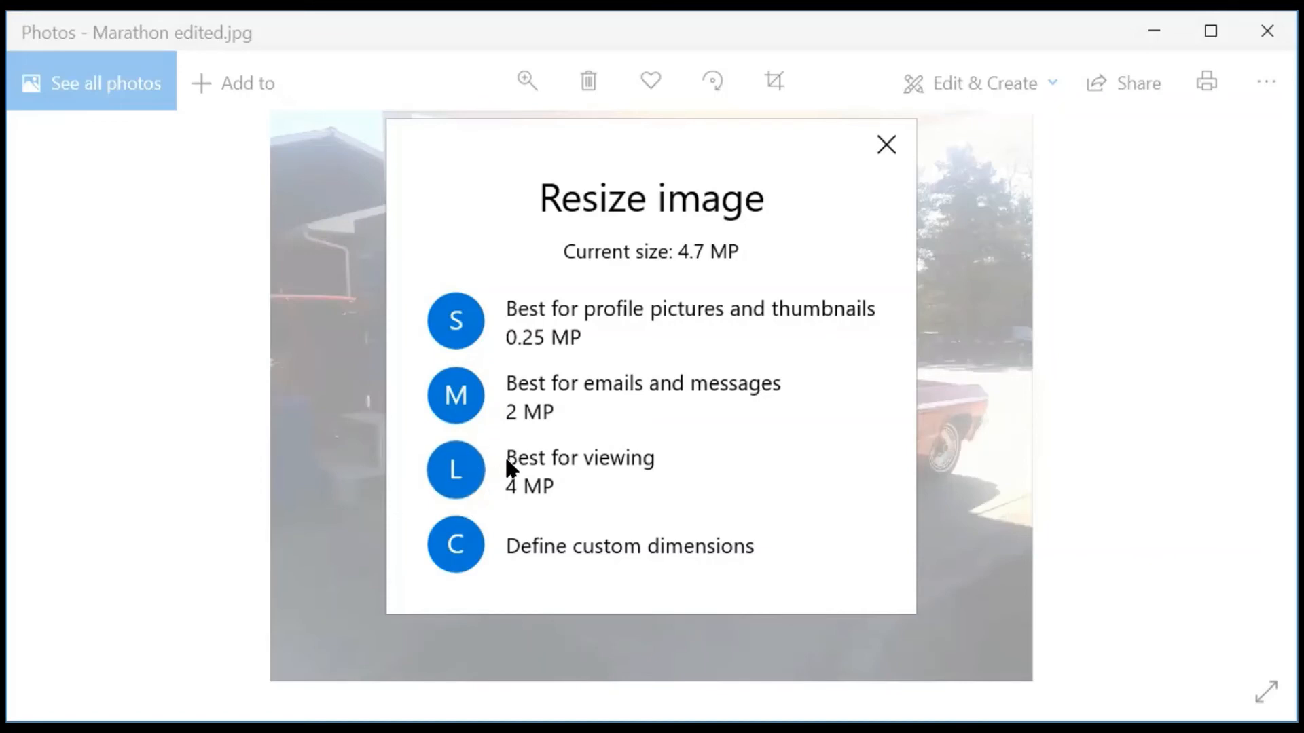
pyautogui.click(467, 550)
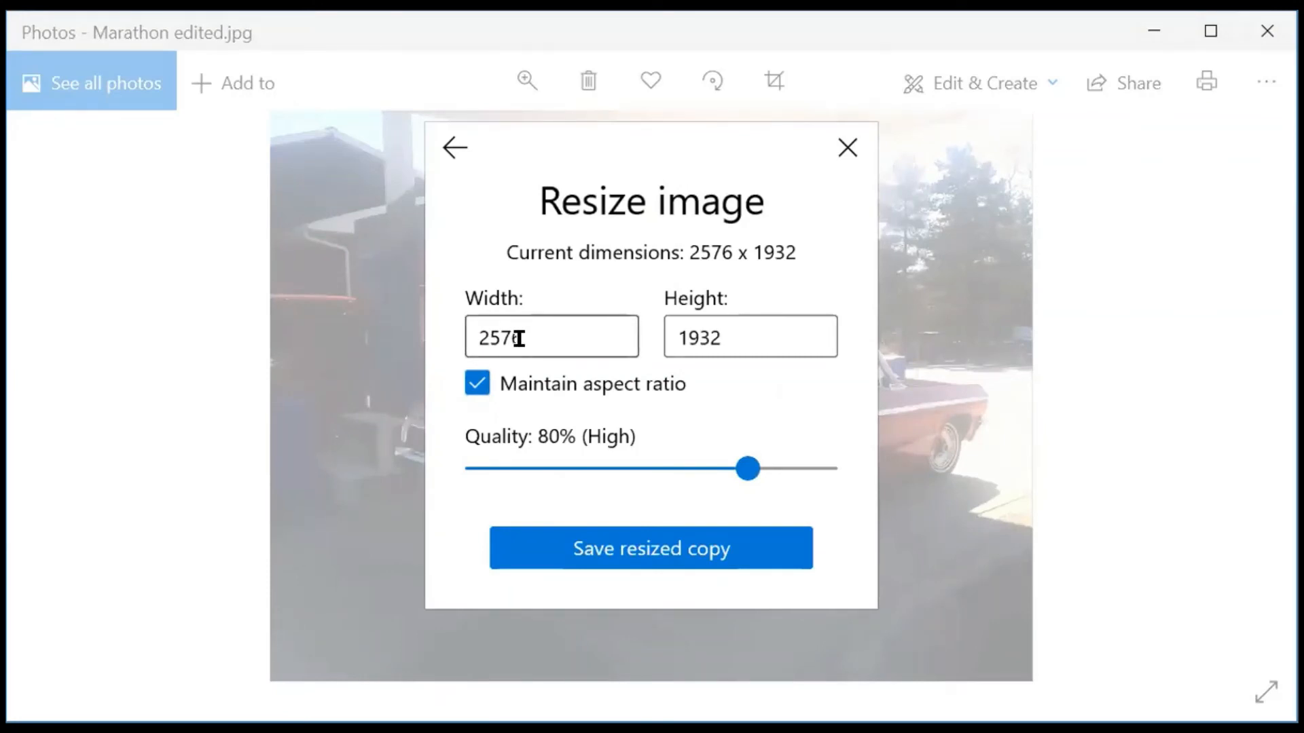
pyautogui.moveTo(527, 338); pyautogui.dragTo(445, 337)
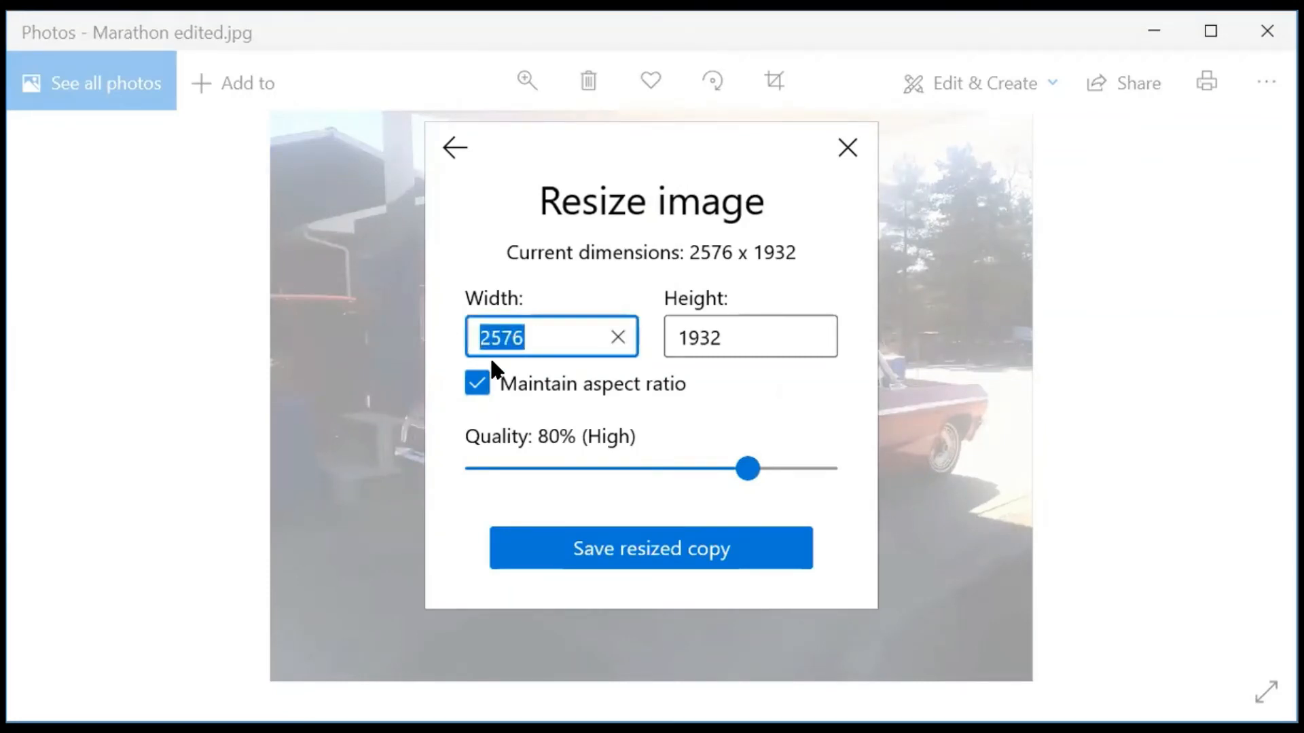
pyautogui.write('1000')
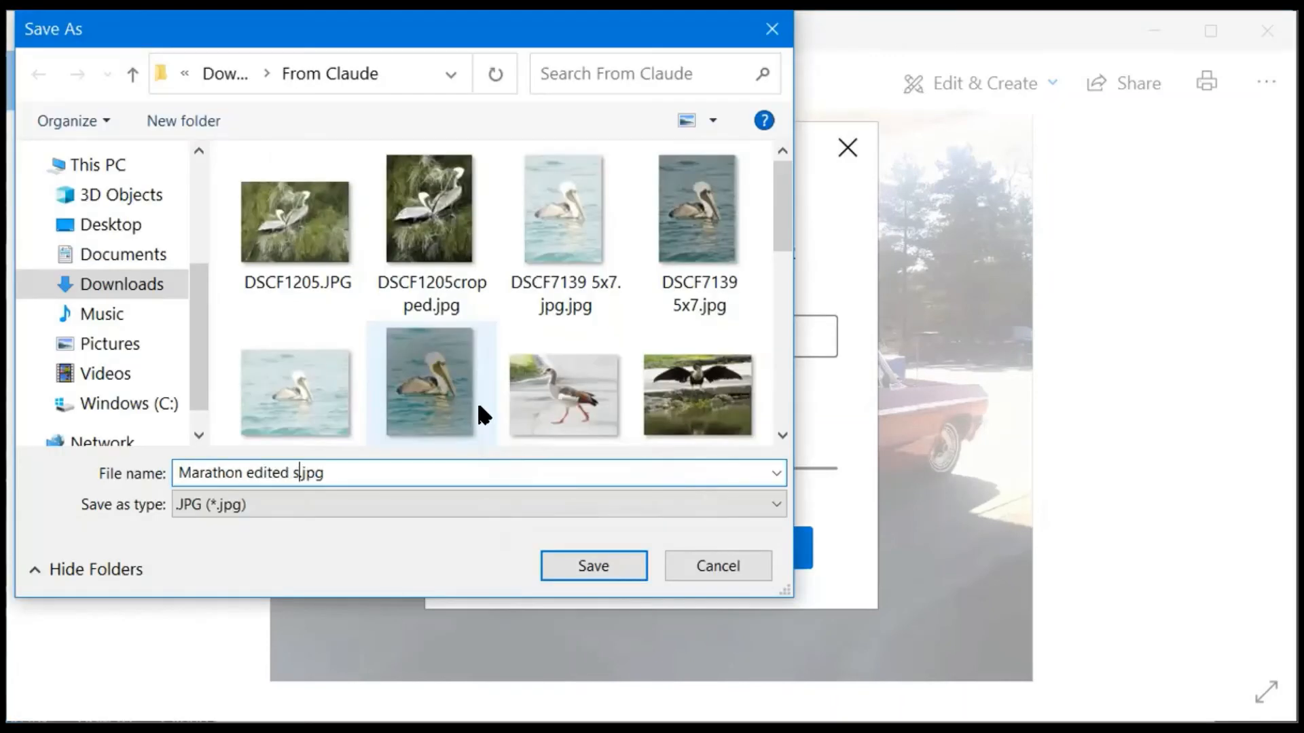
pyautogui.write('mall')
pyautogui.click(603, 563)
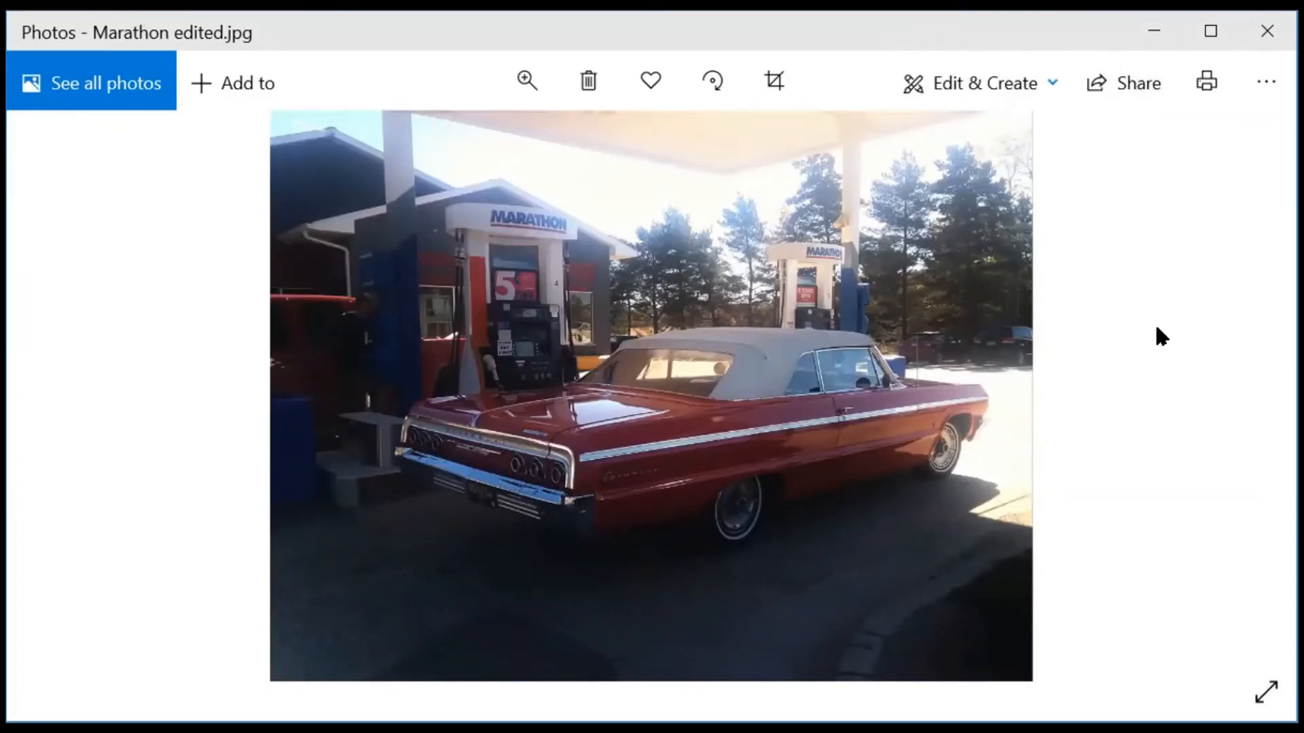
# - Switch to File Explorer, add Gator (2).JPG to the selected Gator (1).JPG, and open both pictures for printing
pyautogui.scroll(2, 175, 391)
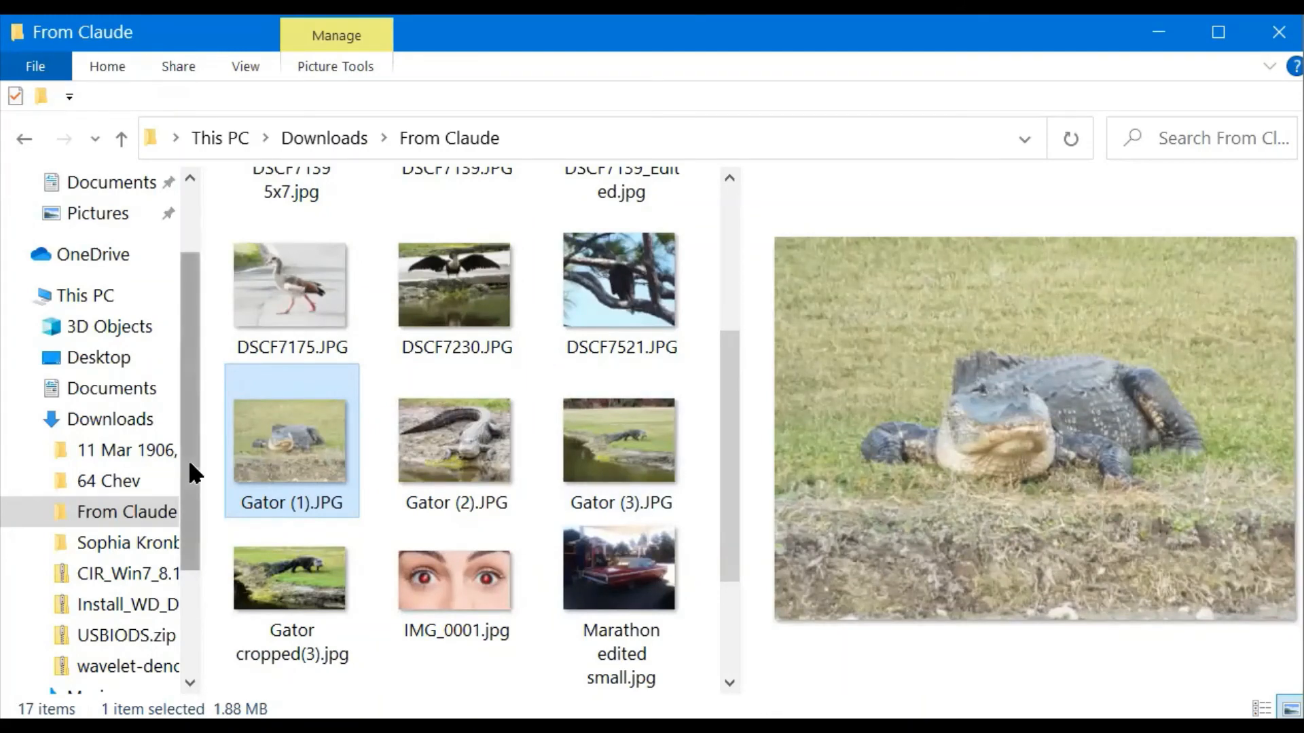
pyautogui.moveTo(311, 238)
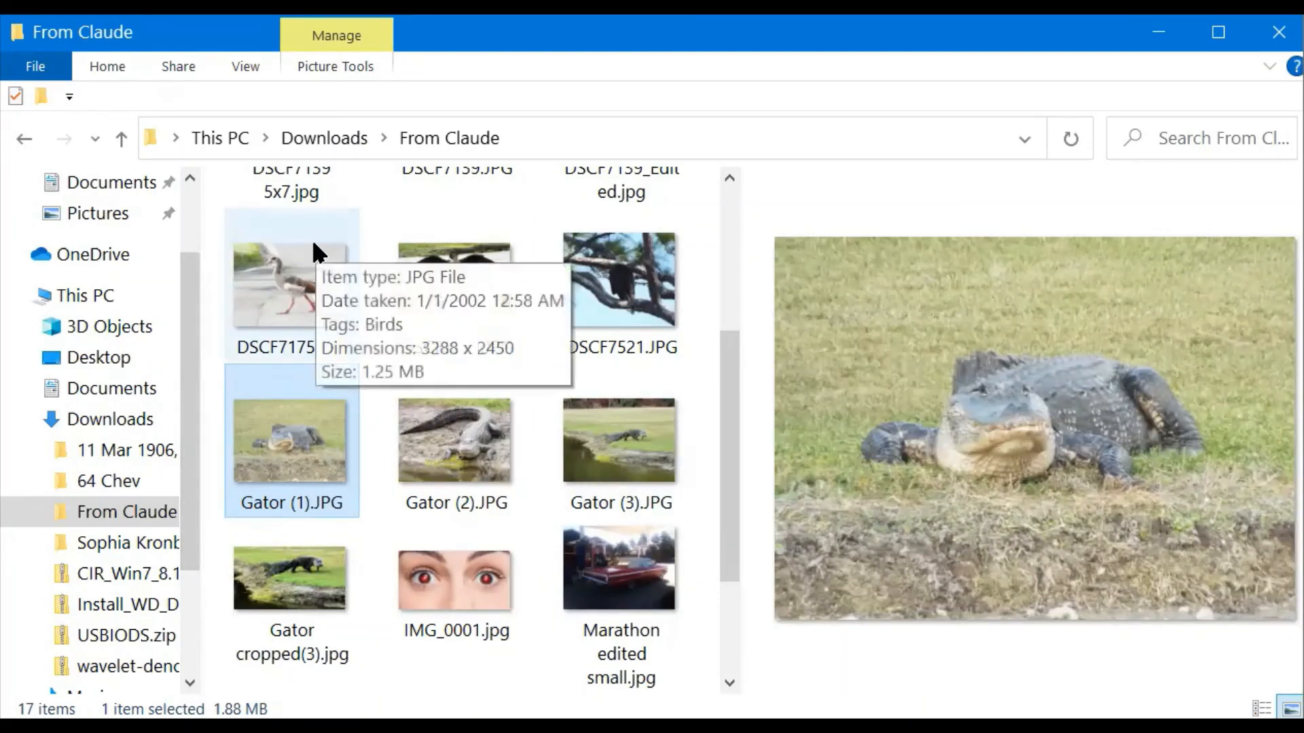
pyautogui.keyDown('ctrl'); pyautogui.click(409, 419); pyautogui.keyUp('ctrl')
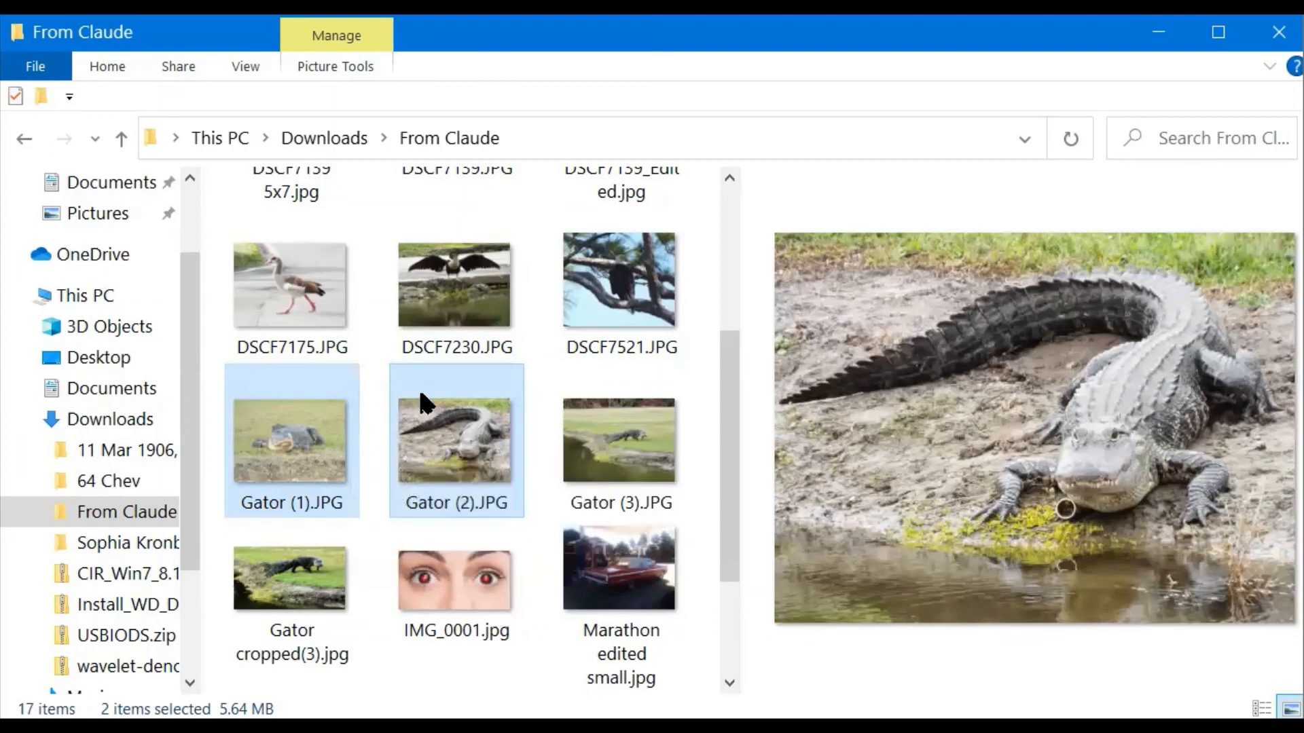
pyautogui.moveTo(419, 387)
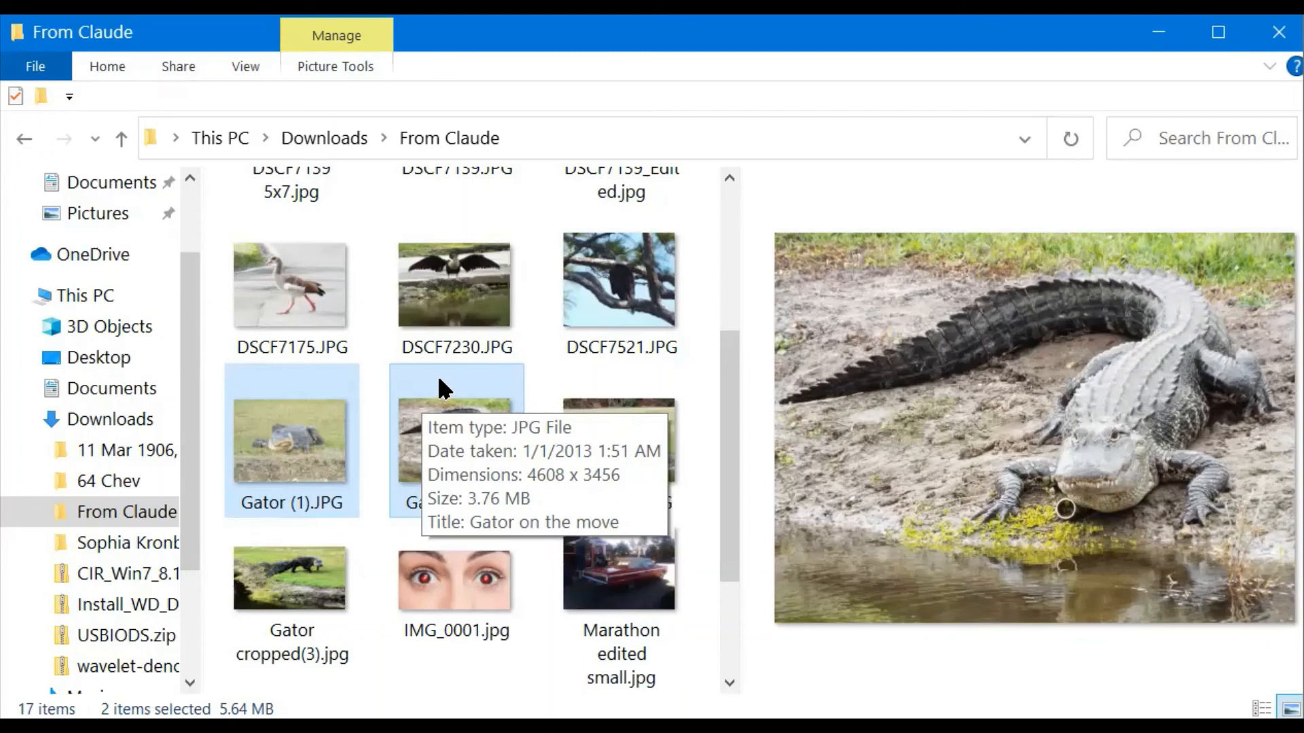
pyautogui.rightClick(437, 375)
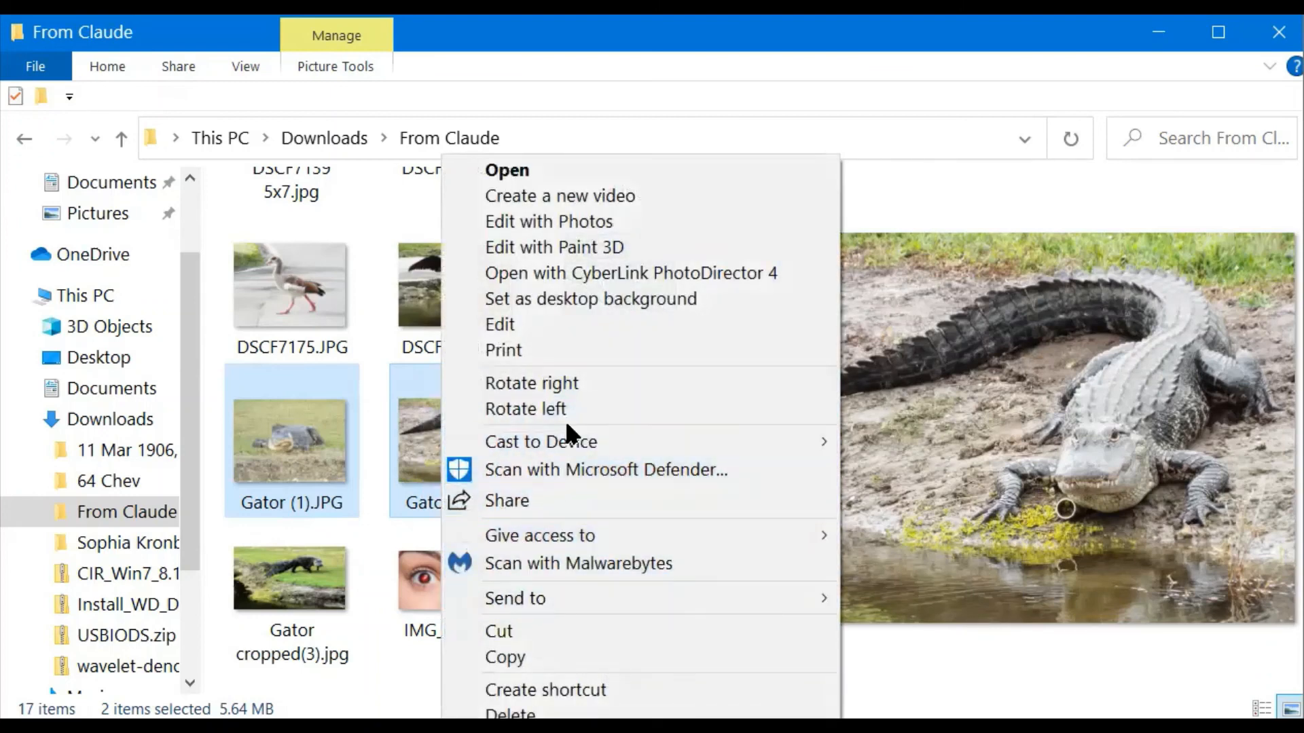
pyautogui.click(580, 349)
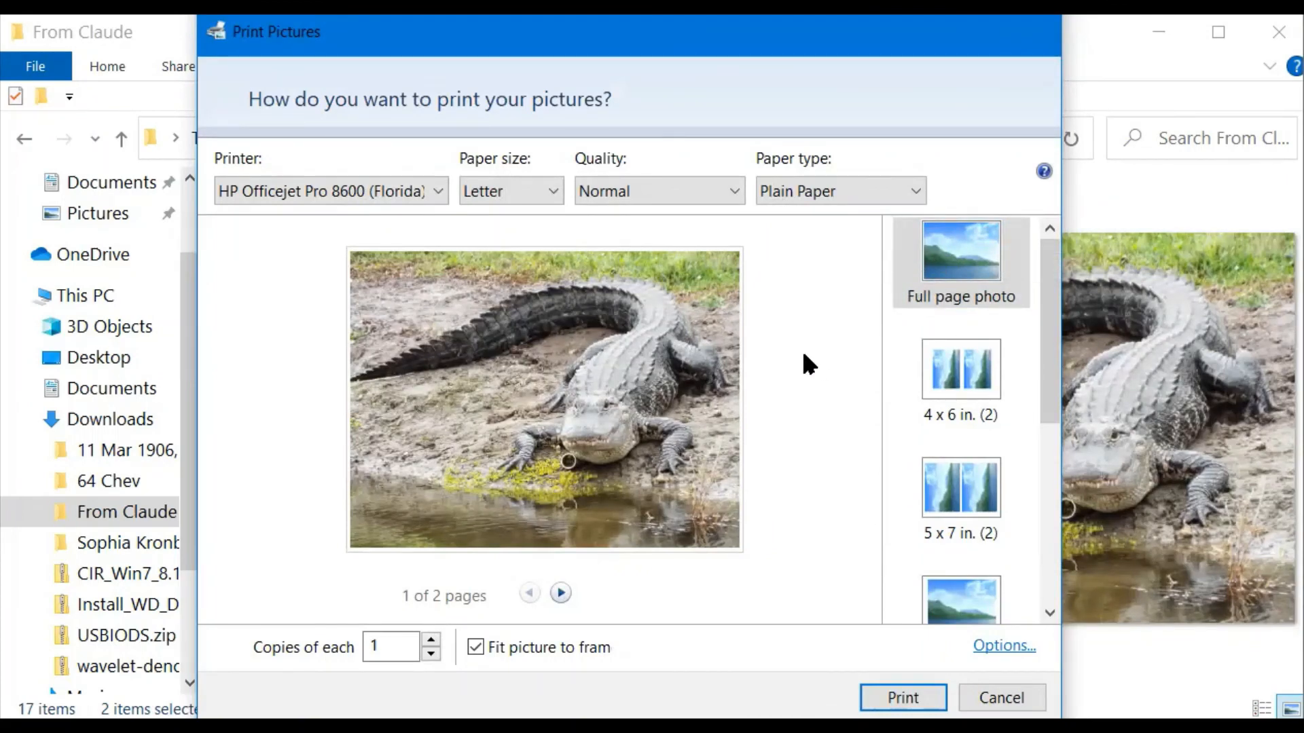
# - Preview the 4 x 6 in. print layout and choose the Wallet (9) layout for the two alligator pictures
pyautogui.click(940, 374)
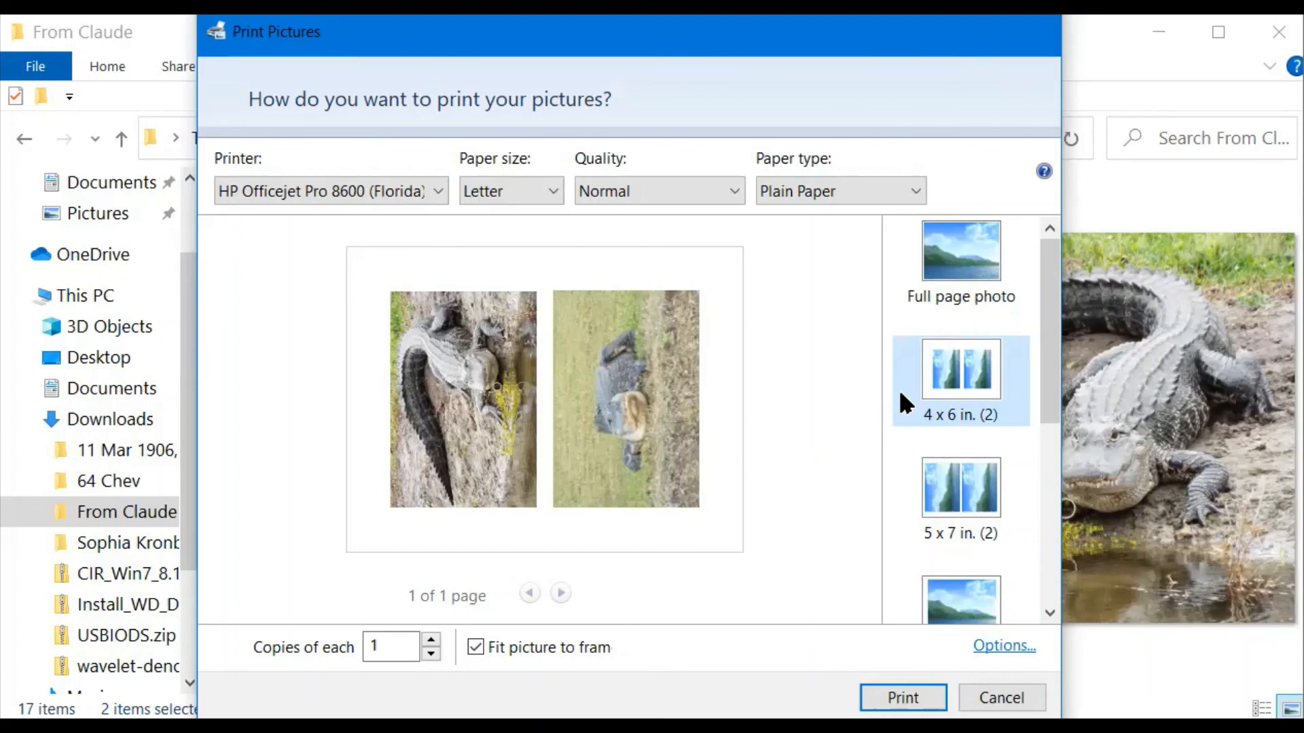
pyautogui.moveTo(1048, 329); pyautogui.dragTo(1053, 535)
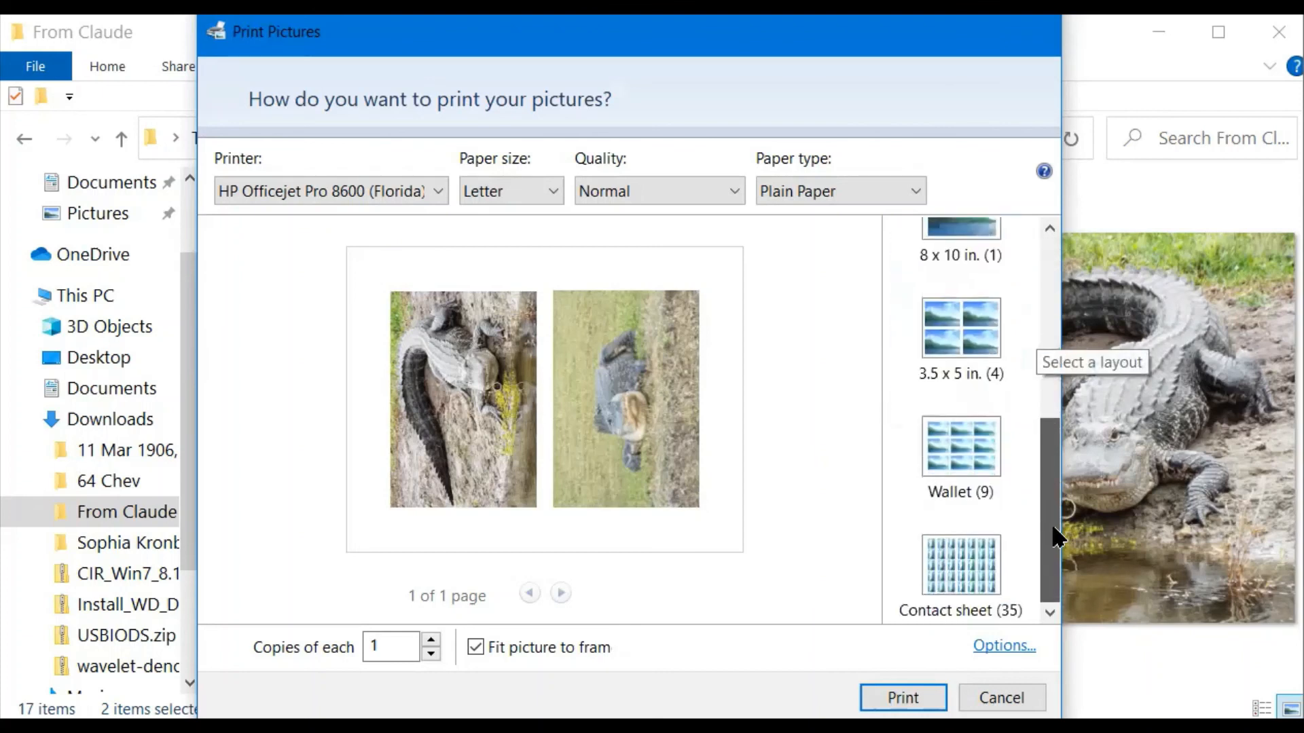
pyautogui.click(949, 467)
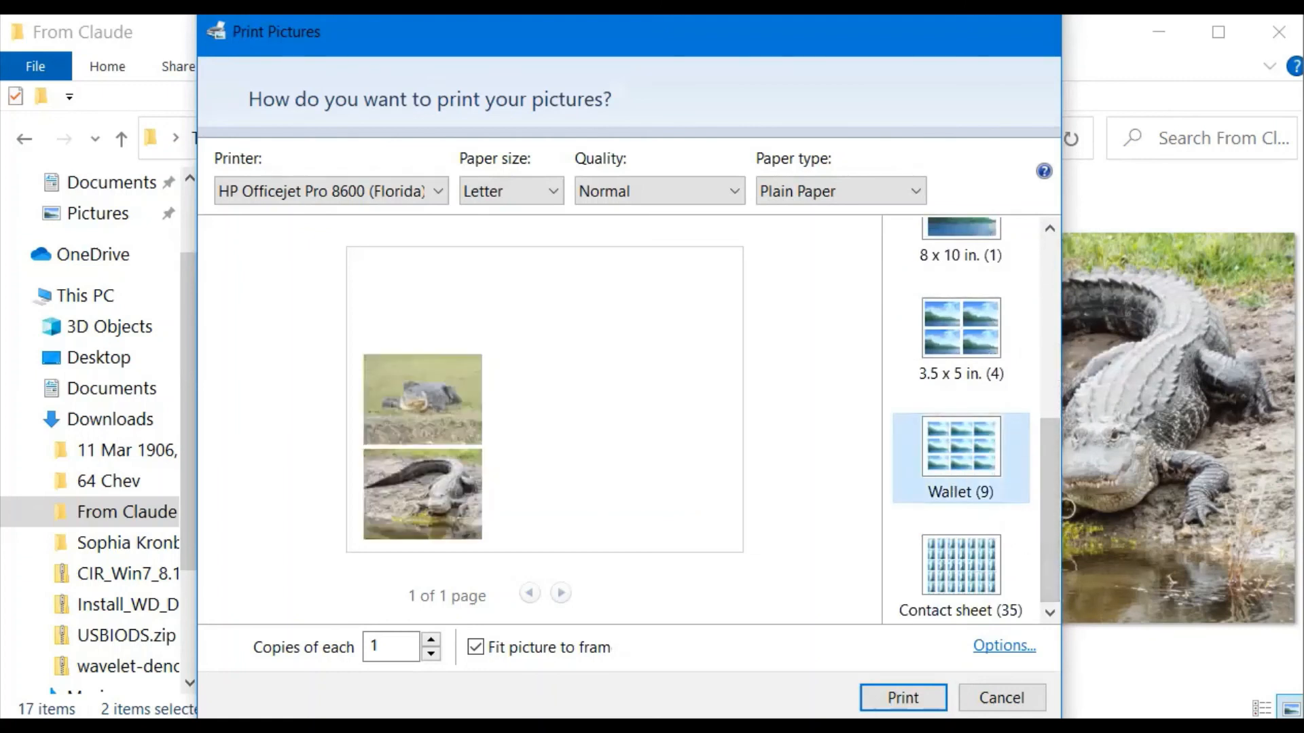
# - Try 8 copies of each picture, change the number of copies to 5, and leave the print dialog
pyautogui.doubleClick(381, 649)
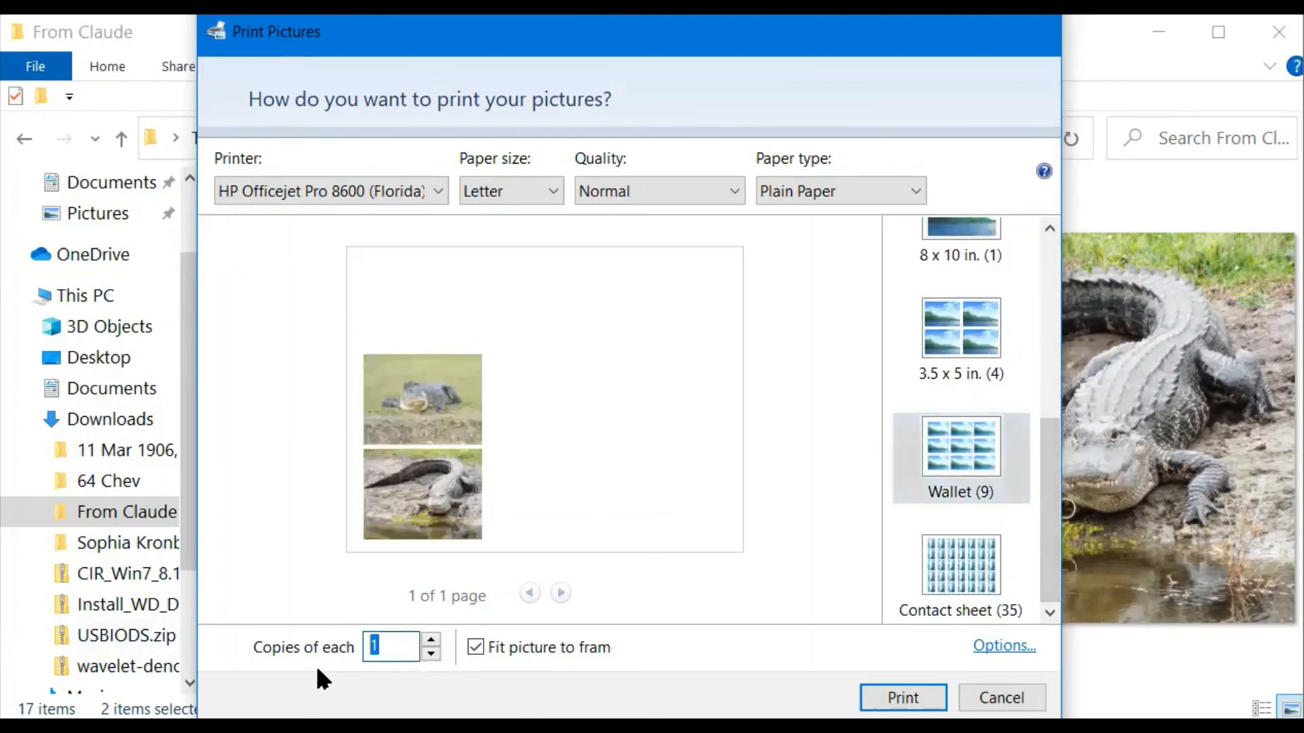
pyautogui.write('8')
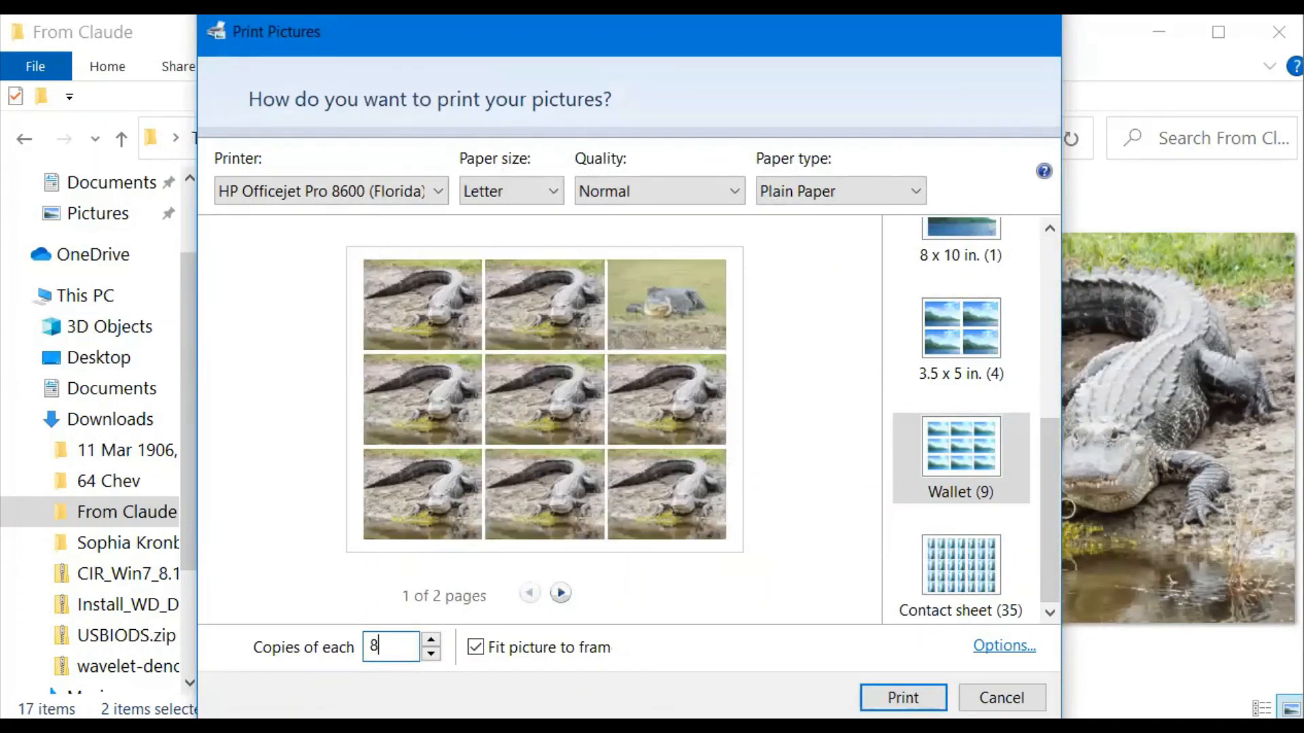
pyautogui.press('BackSpace')
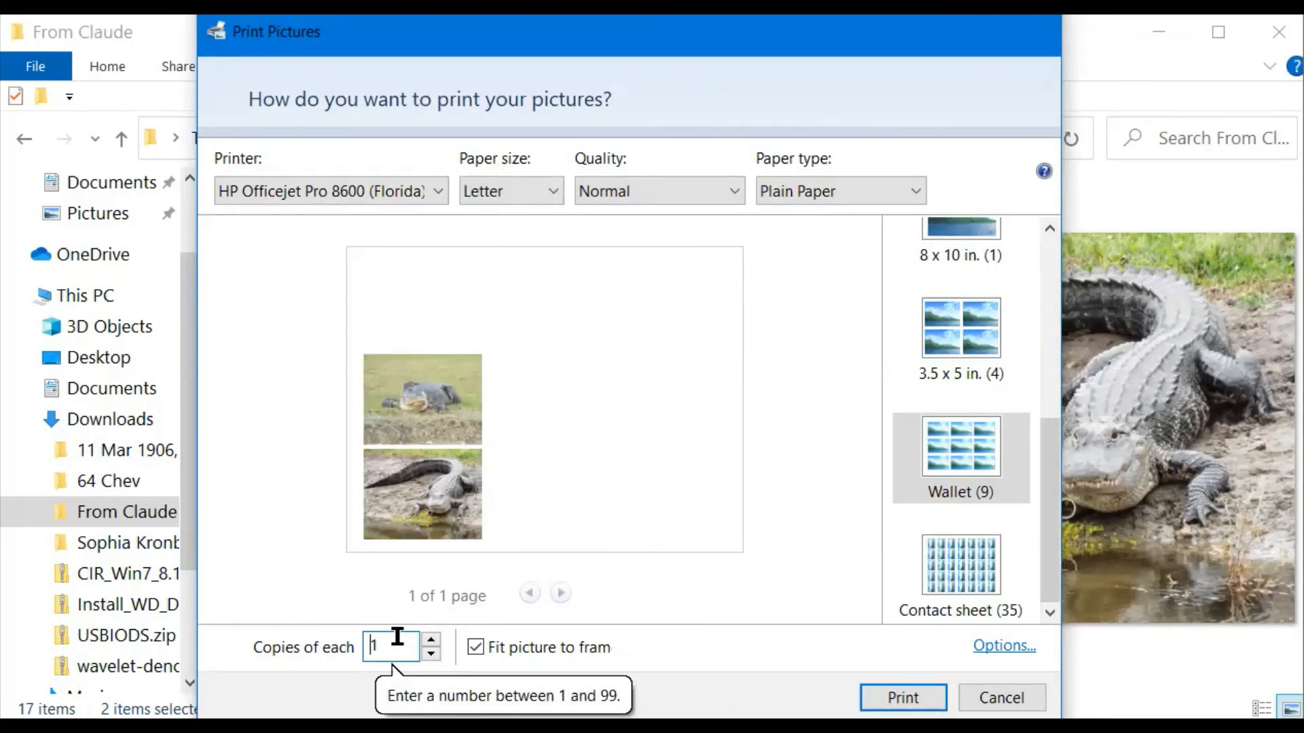
pyautogui.moveTo(398, 633); pyautogui.dragTo(344, 651)
pyautogui.write('5')
pyautogui.press('Return')
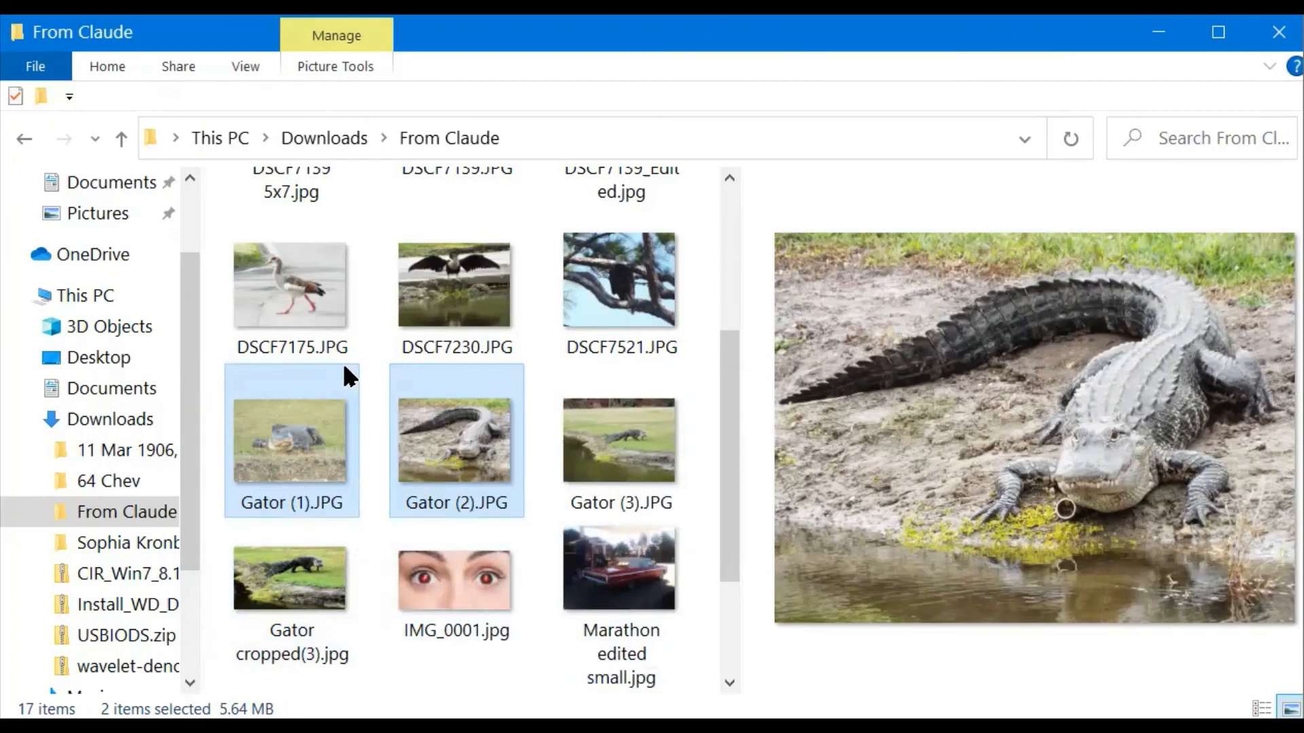
pyautogui.moveTo(345, 368)
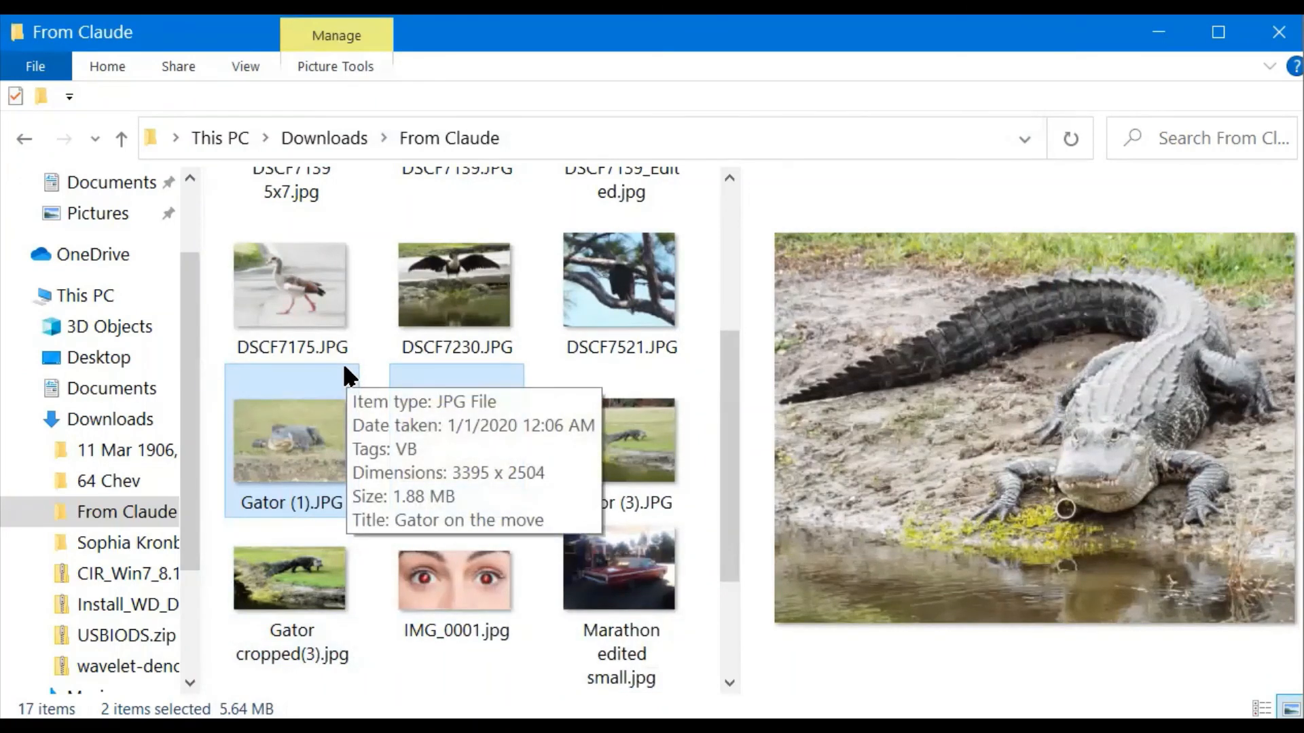